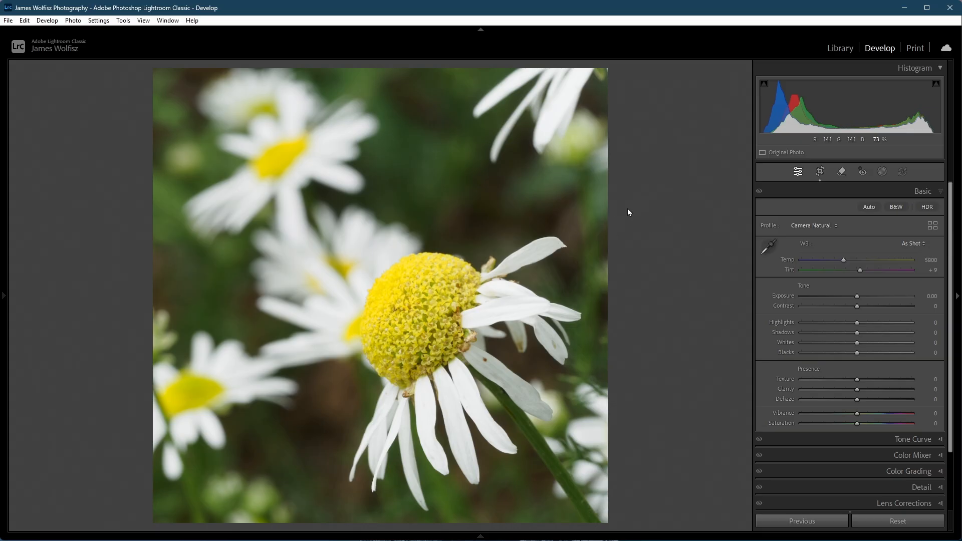
# Reframe the square crop in Lights Out view so the main yellow-centred flower sits closer to the middle of the frame.
pyautogui.press('r')
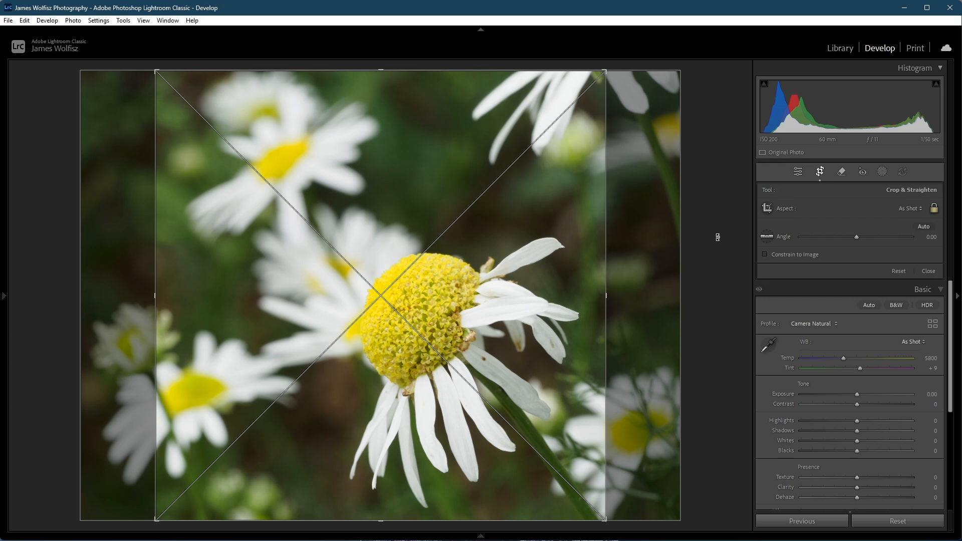
pyautogui.press('l')
pyautogui.press('l')
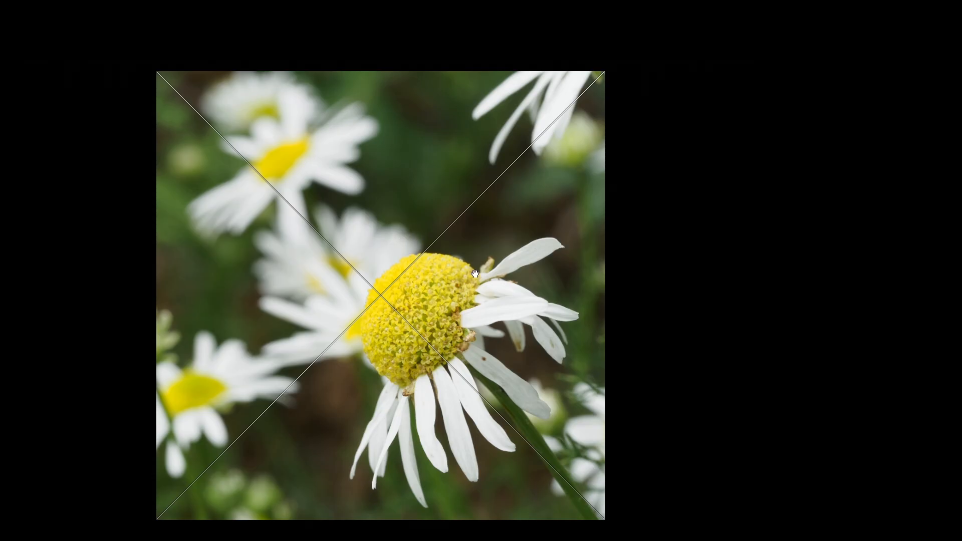
pyautogui.moveTo(473, 273); pyautogui.dragTo(448, 270)
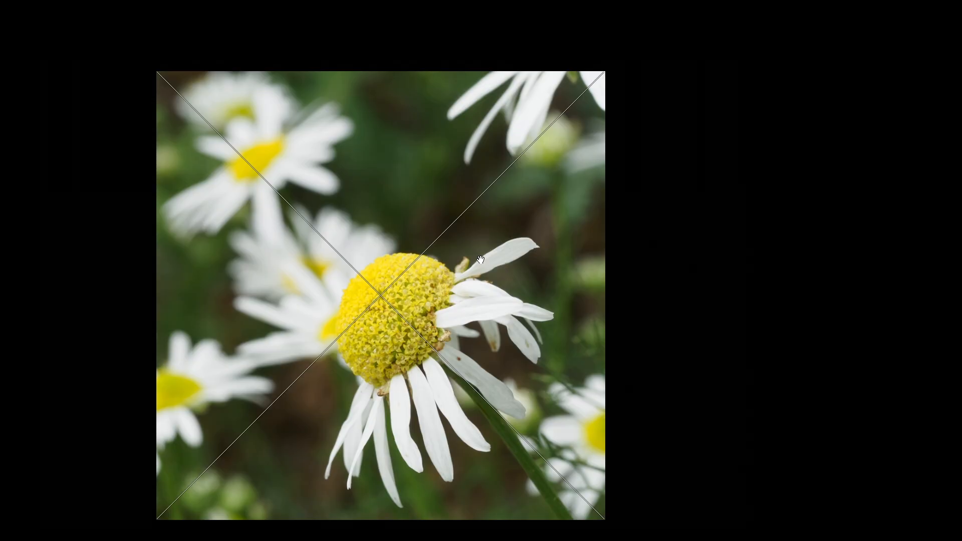
pyautogui.press('Return')
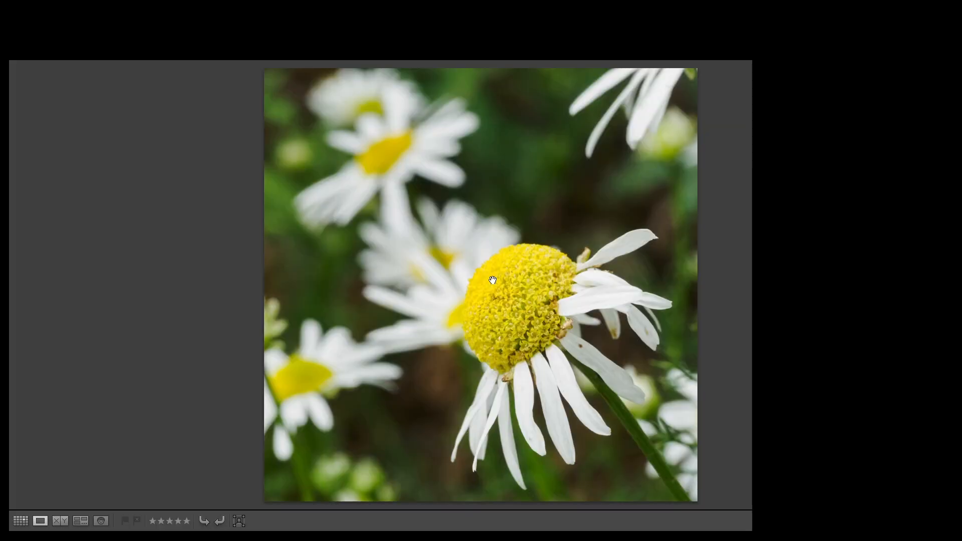
pyautogui.press('l')
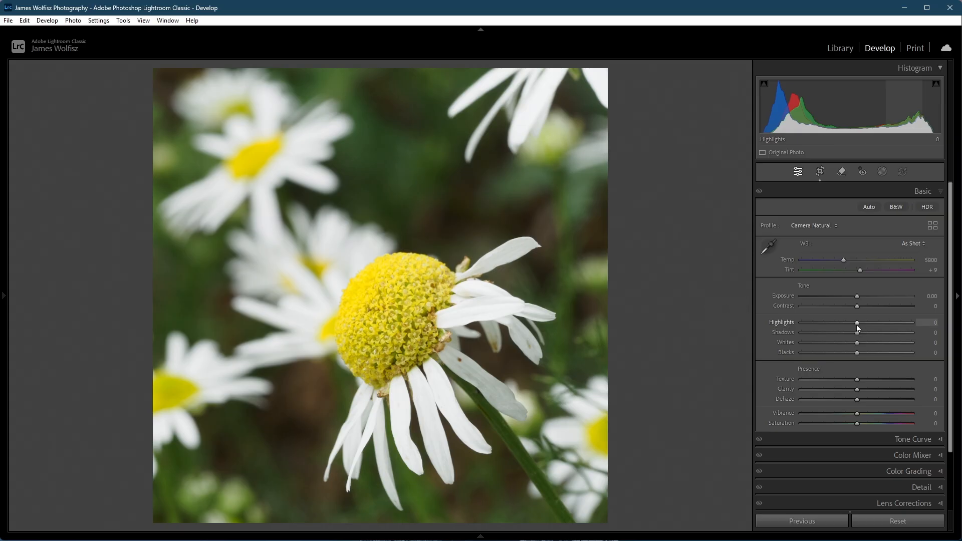
# Adjust the whole photo's tone with Highlights -45, Shadows +31 and Contrast +29.
pyautogui.moveTo(855, 324); pyautogui.dragTo(830, 320)
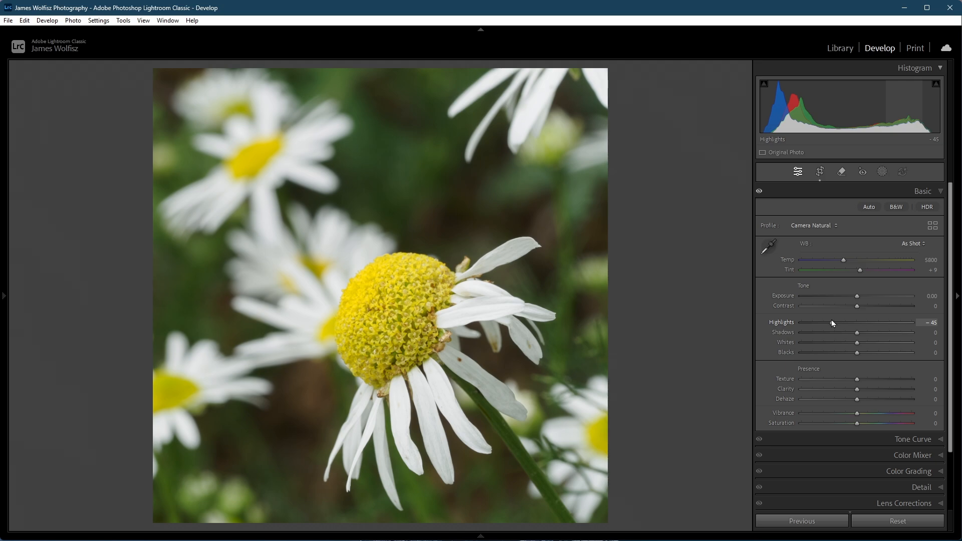
pyautogui.moveTo(831, 320); pyautogui.dragTo(830, 319)
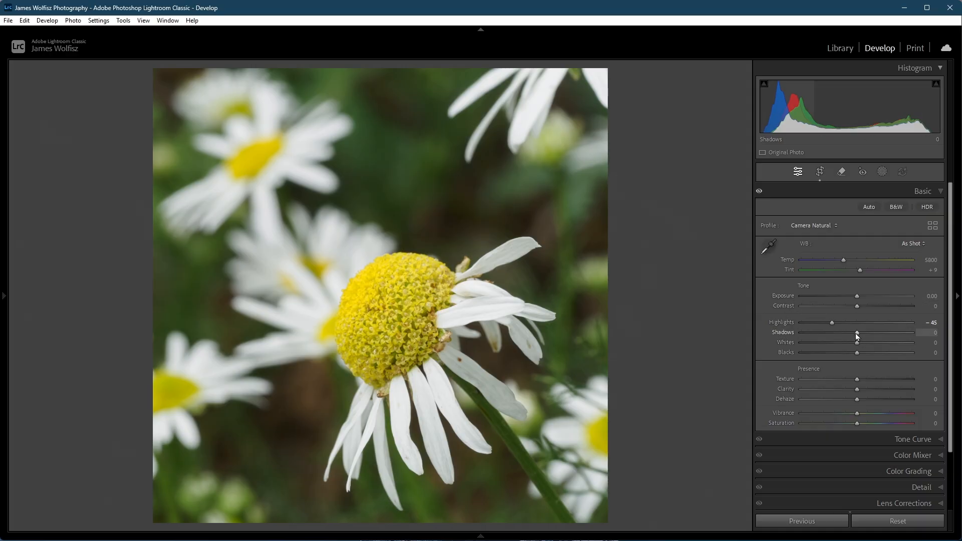
pyautogui.moveTo(856, 333); pyautogui.dragTo(865, 336)
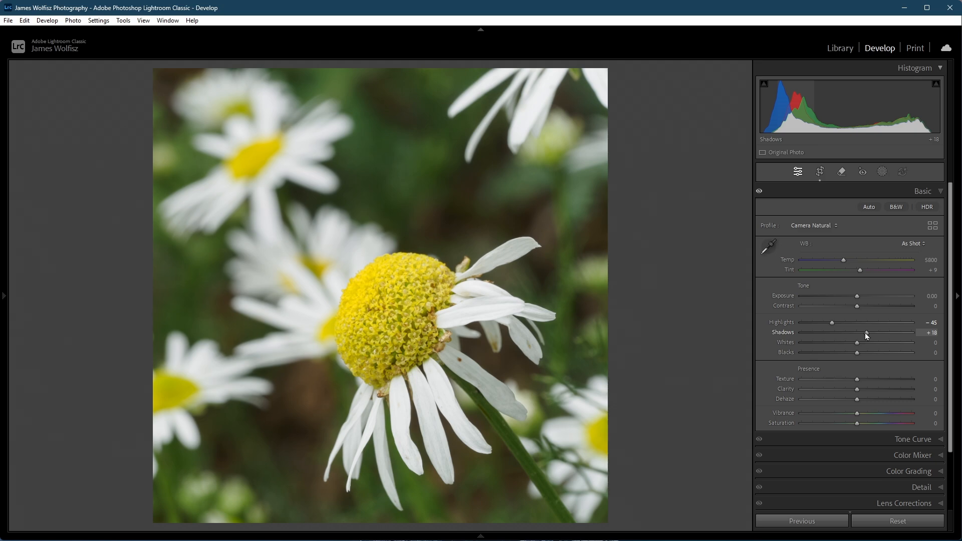
pyautogui.moveTo(865, 334); pyautogui.dragTo(872, 333)
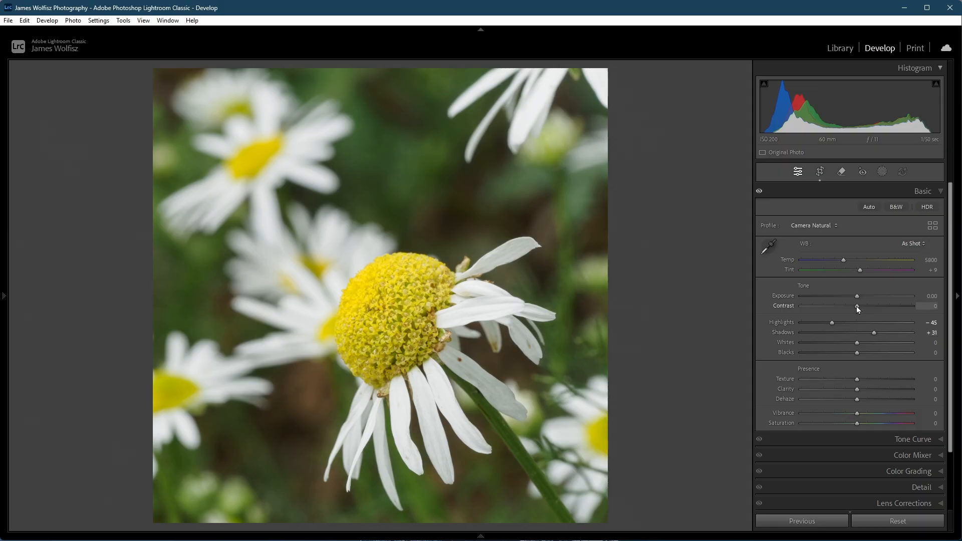
pyautogui.moveTo(857, 307); pyautogui.dragTo(872, 310)
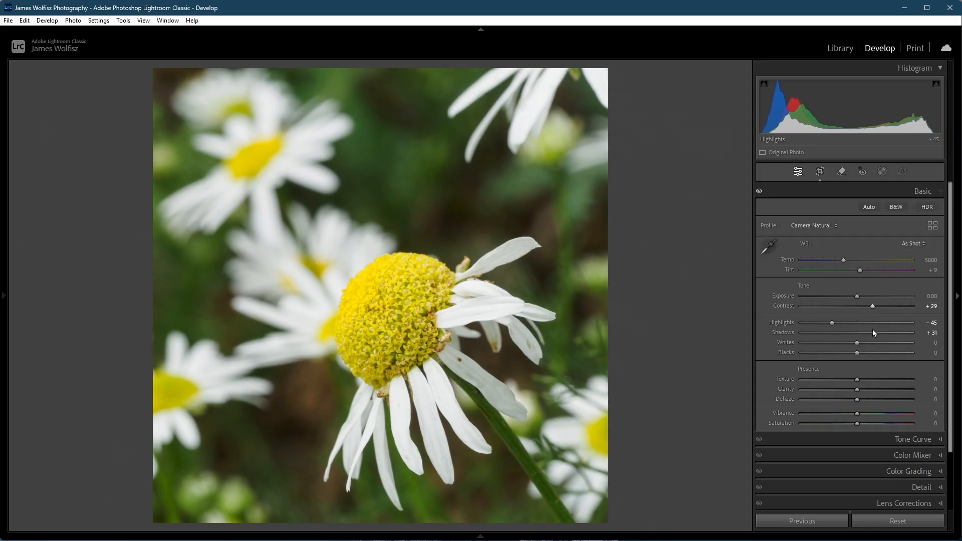
pyautogui.moveTo(874, 332); pyautogui.dragTo(875, 331)
# Add a large oval radial gradient mask centred on the blurred flower in the photo's upper-left area.
pyautogui.click(882, 171)
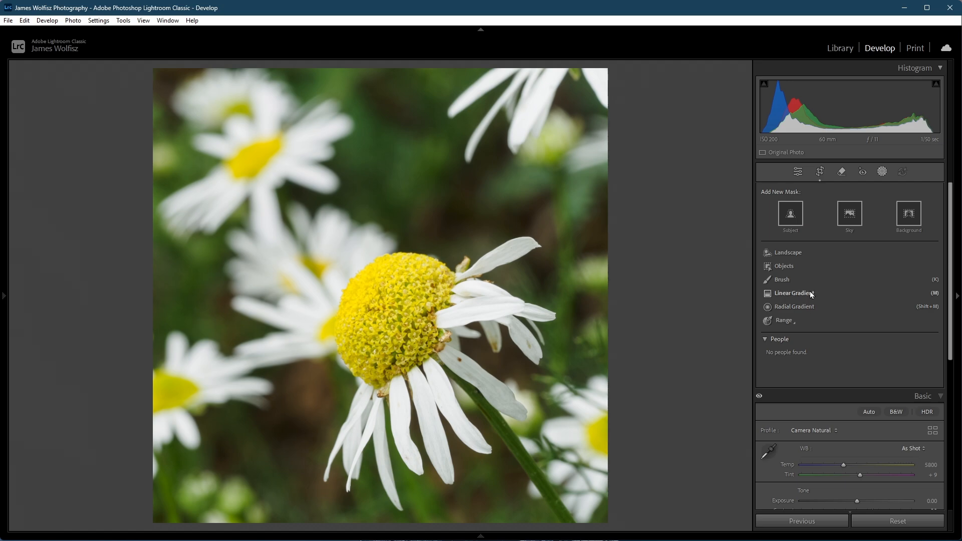
pyautogui.click(791, 307)
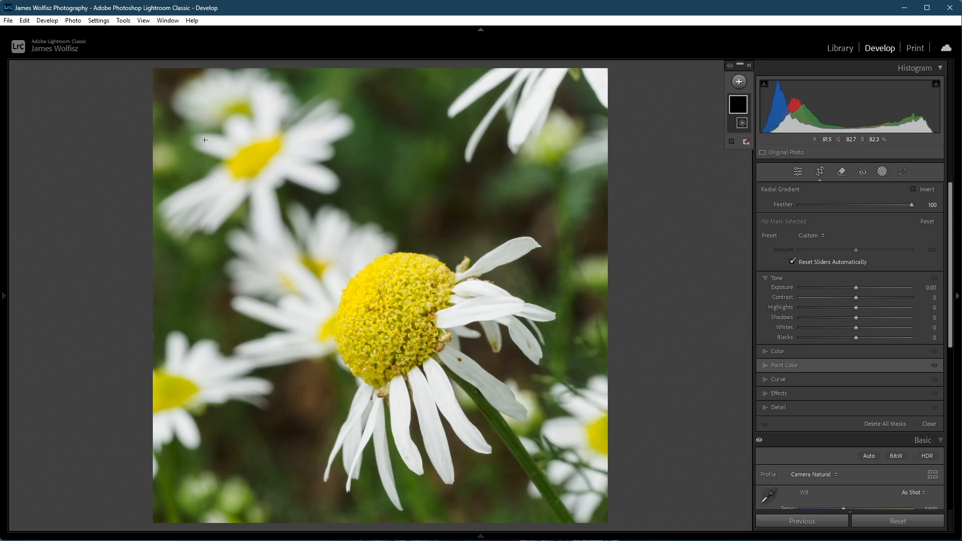
pyautogui.click(246, 151)
pyautogui.moveTo(338, 182)
pyautogui.mouseDown()
pyautogui.moveTo(383, 230)
pyautogui.moveTo(390, 255)
pyautogui.moveTo(410, 261)
pyautogui.mouseUp()
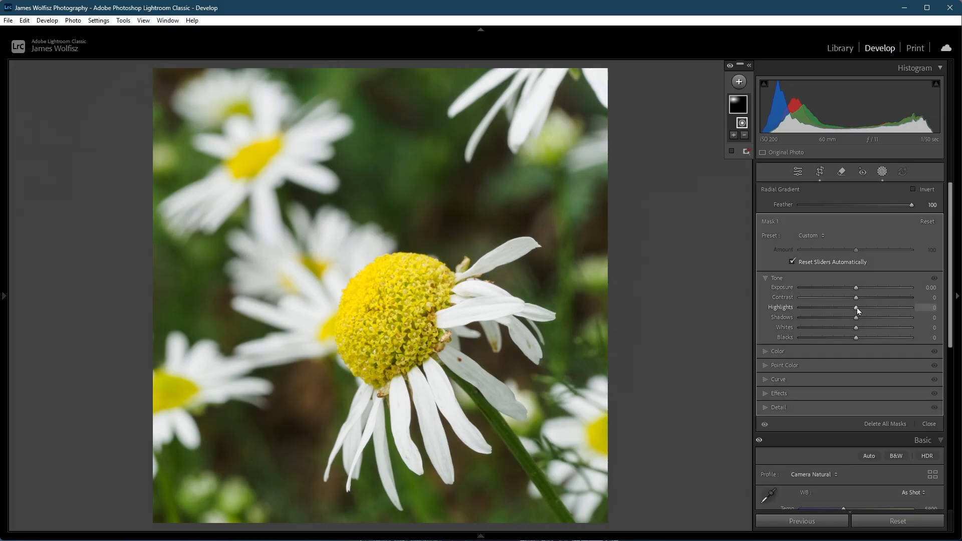
# Darken the upper-left flower's mask with Highlights -49, Exposure -0.23 and Whites -15.
pyautogui.moveTo(856, 308); pyautogui.dragTo(828, 307)
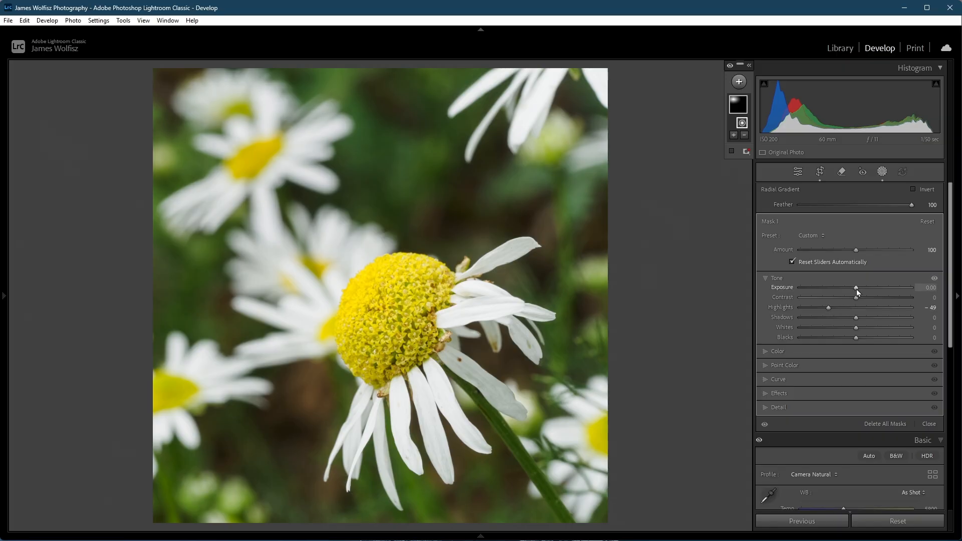
pyautogui.moveTo(855, 288); pyautogui.dragTo(852, 289)
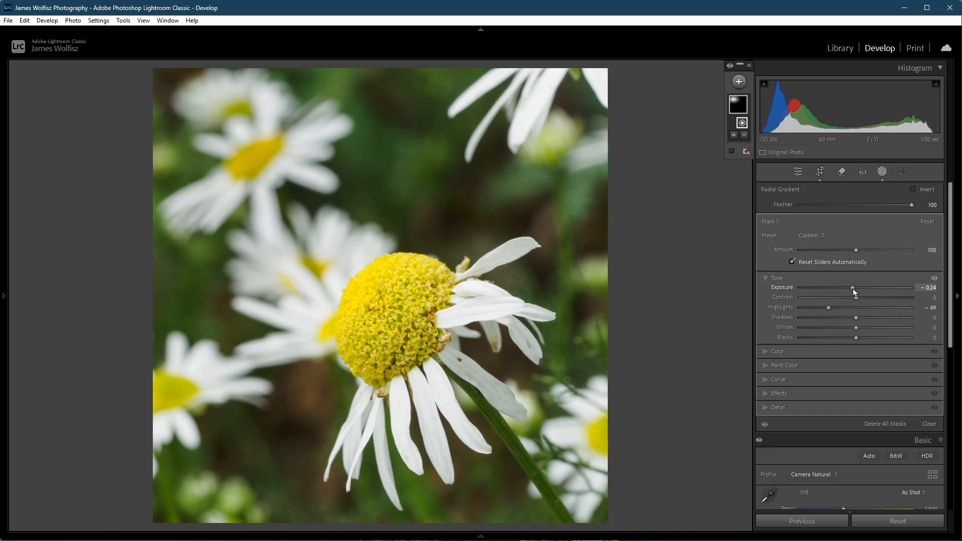
pyautogui.moveTo(852, 288); pyautogui.dragTo(853, 289)
pyautogui.moveTo(852, 327); pyautogui.dragTo(847, 327)
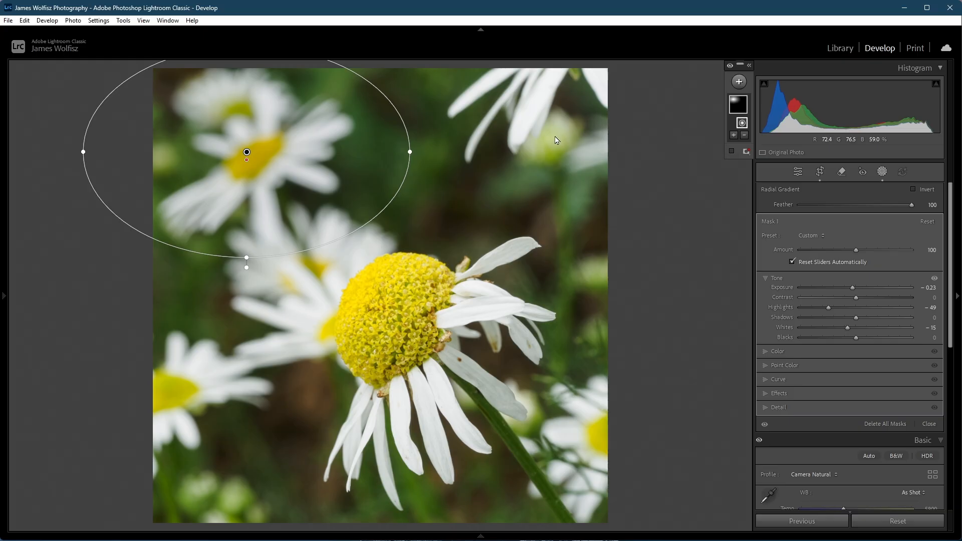
# Add a radial gradient mask over the photo's upper-right flower with Exposure -0.31, Highlights -32 and Whites -9.
pyautogui.hotkey('shift', 'm')
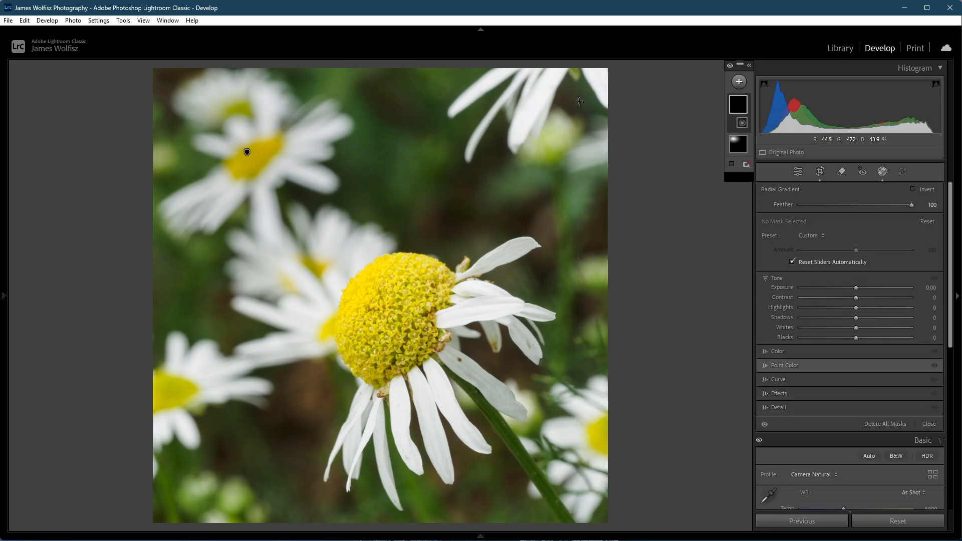
pyautogui.moveTo(526, 79); pyautogui.dragTo(658, 173)
pyautogui.moveTo(571, 100); pyautogui.dragTo(570, 122)
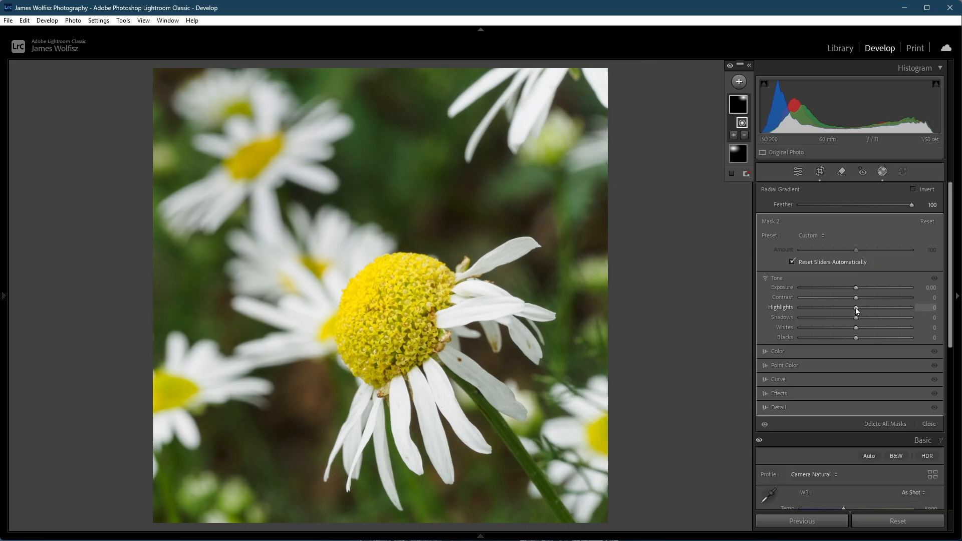
pyautogui.moveTo(855, 307); pyautogui.dragTo(840, 308)
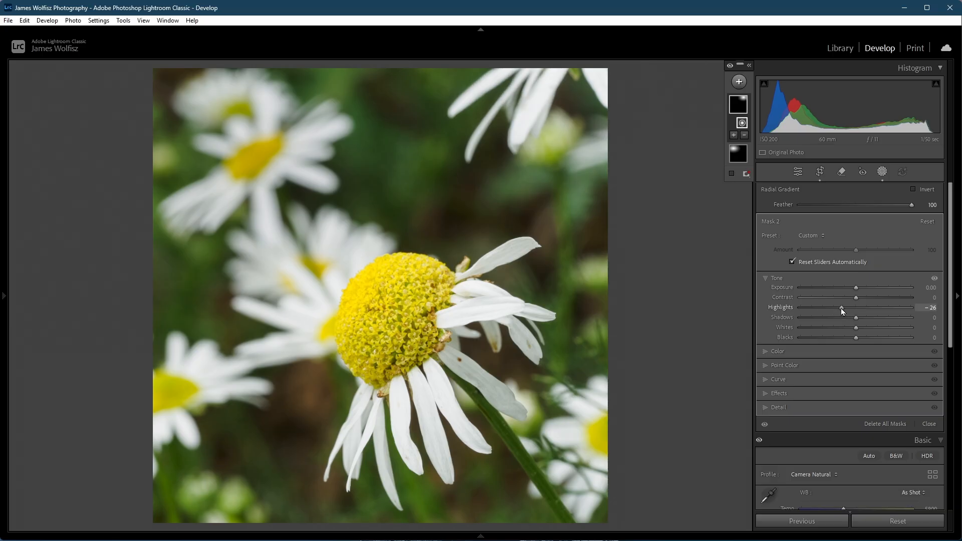
pyautogui.moveTo(856, 287); pyautogui.dragTo(851, 286)
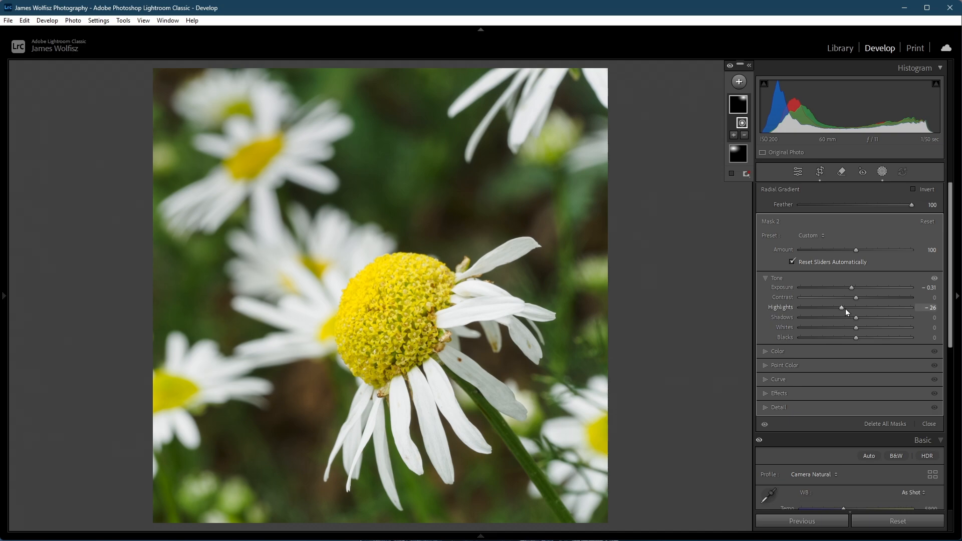
pyautogui.moveTo(840, 308); pyautogui.dragTo(830, 307)
pyautogui.moveTo(853, 328); pyautogui.dragTo(850, 329)
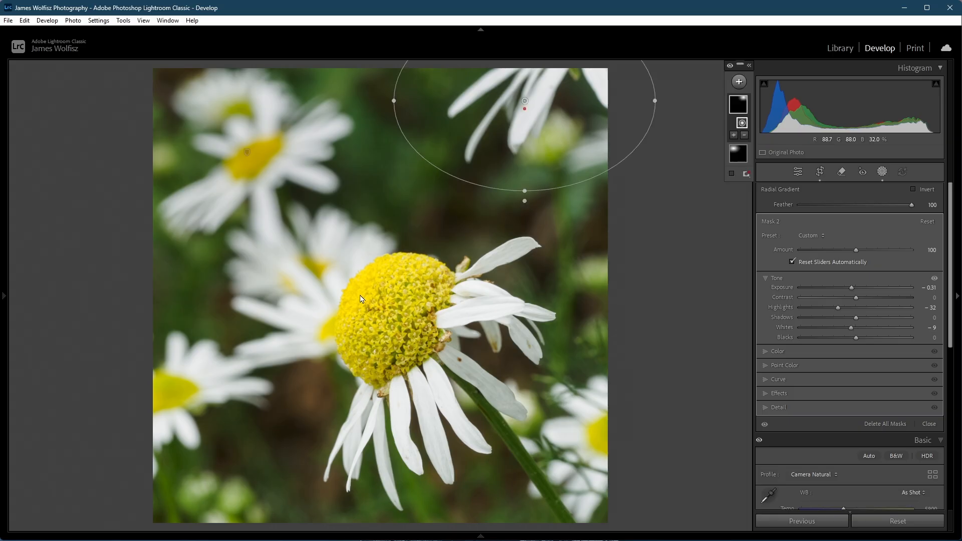
# Add a tilted radial gradient mask over the blurred flower directly behind the main bloom, with Highlights -30 and Whites -8.
pyautogui.hotkey('shift', 'm')
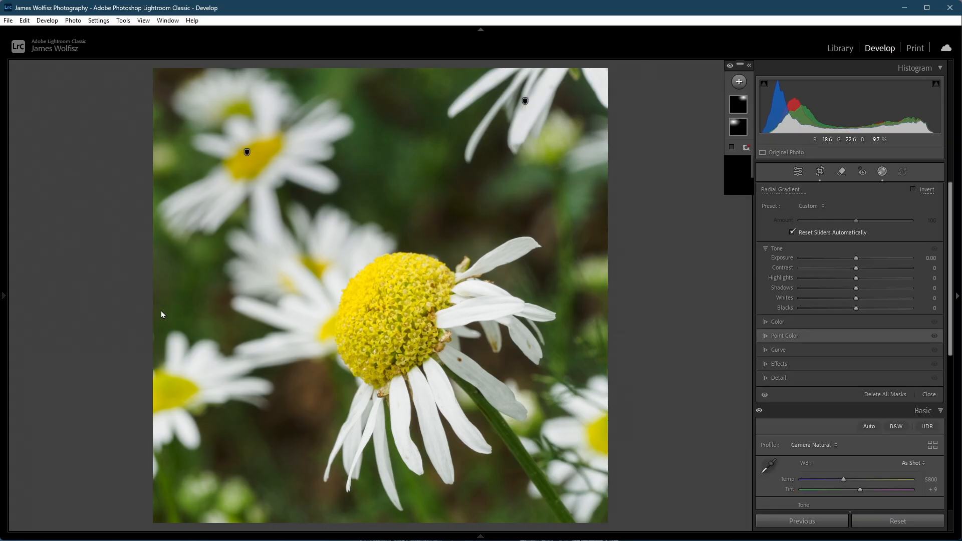
pyautogui.moveTo(291, 261); pyautogui.dragTo(377, 368)
pyautogui.moveTo(386, 229); pyautogui.dragTo(385, 320)
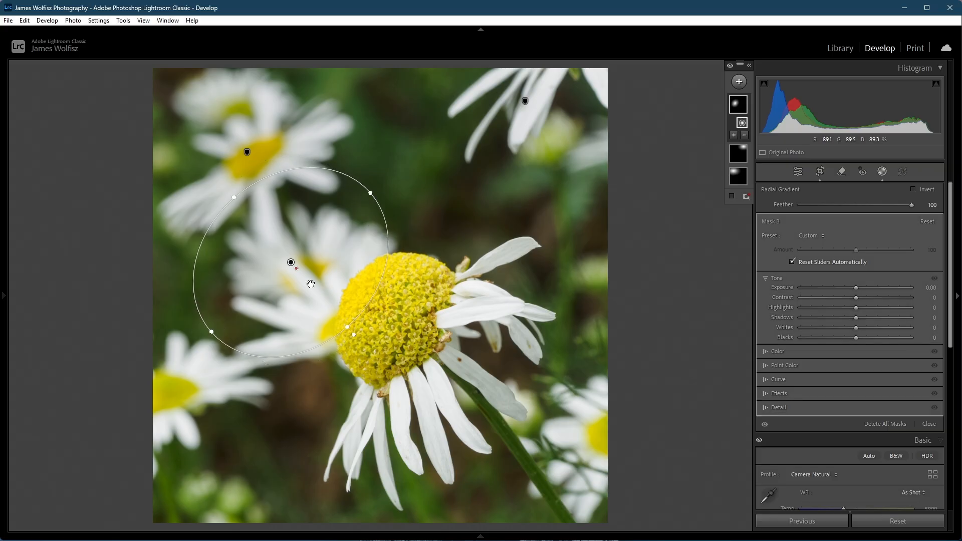
pyautogui.moveTo(311, 283); pyautogui.dragTo(316, 290)
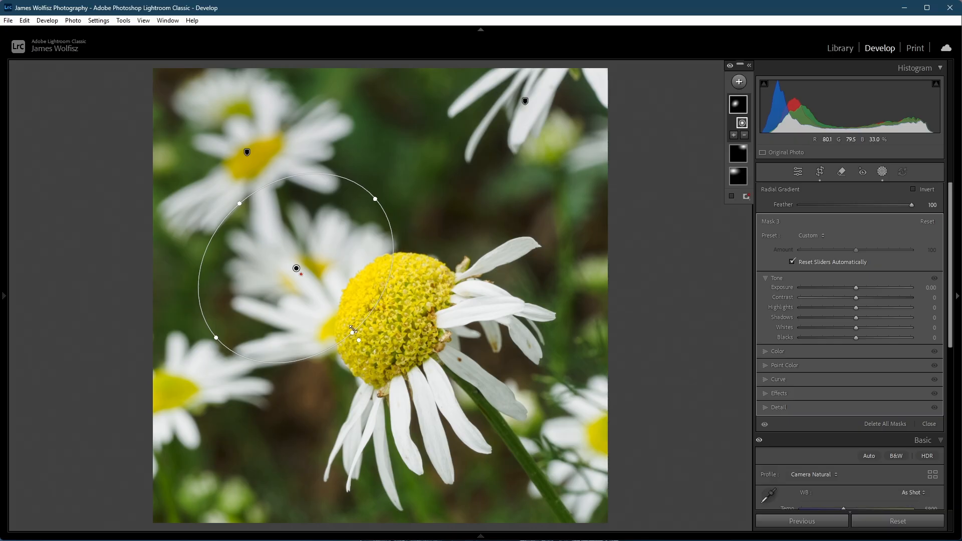
pyautogui.moveTo(353, 332); pyautogui.dragTo(341, 319)
pyautogui.moveTo(338, 286); pyautogui.dragTo(334, 281)
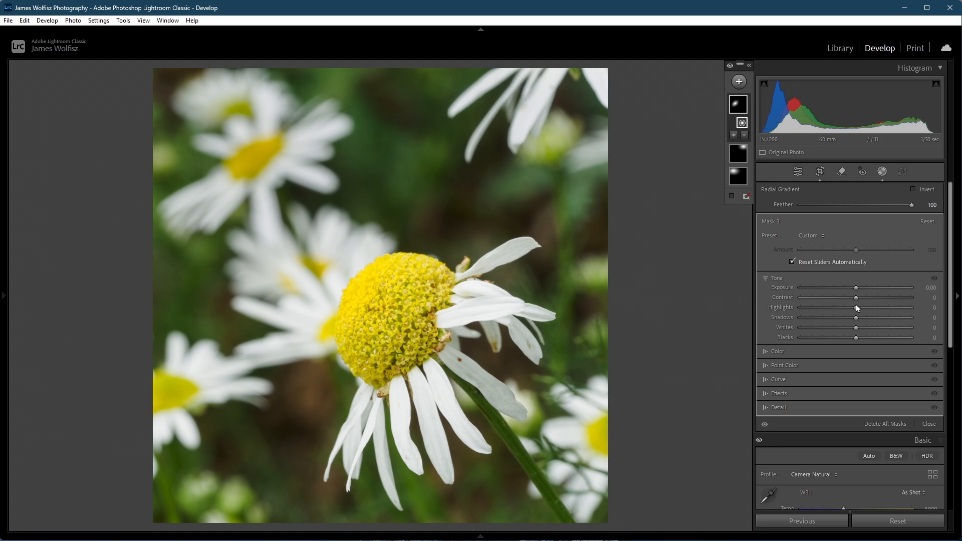
pyautogui.moveTo(856, 307); pyautogui.dragTo(840, 308)
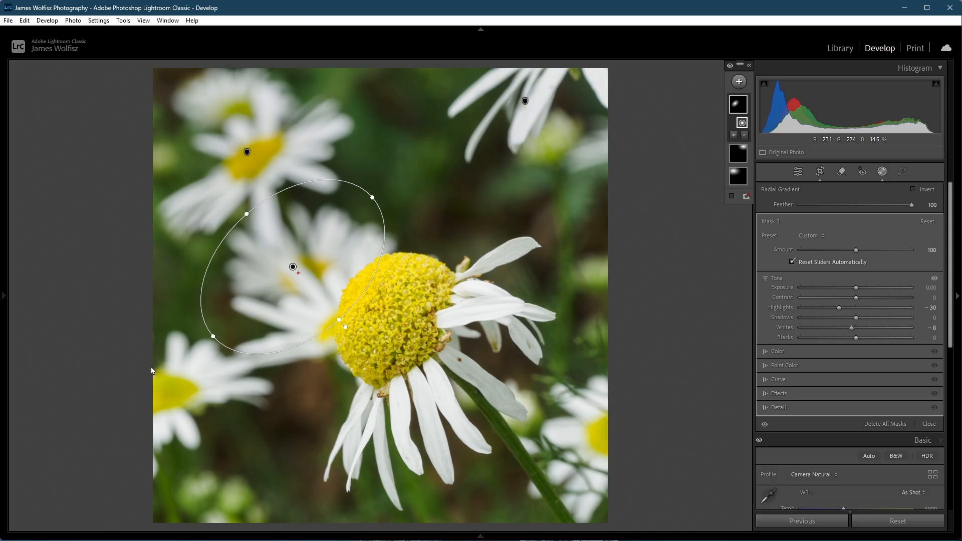
# Add a radial gradient mask over the photo's lower-left flower with Highlights -20 and Exposure -0.05.
pyautogui.hotkey('shift', 'm')
pyautogui.moveTo(172, 391); pyautogui.dragTo(287, 465)
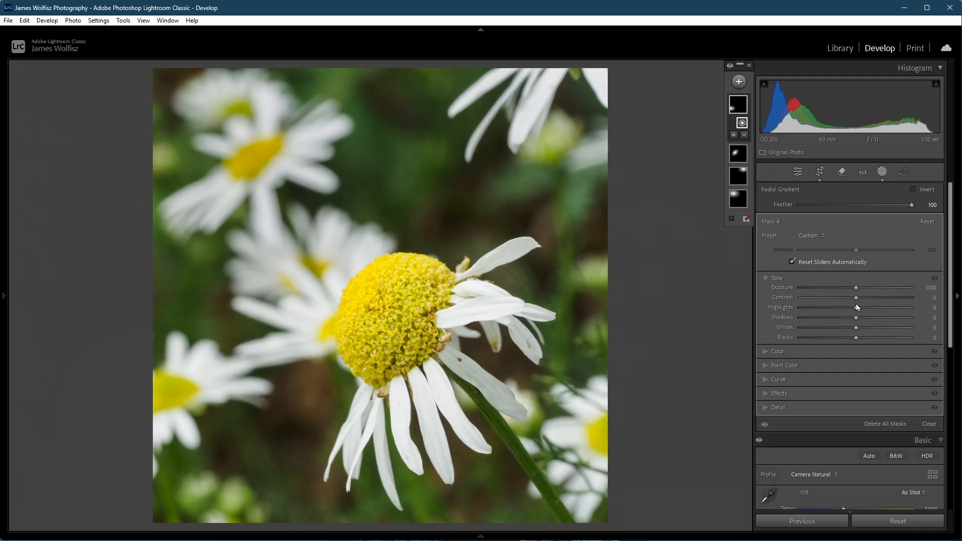
pyautogui.moveTo(857, 307); pyautogui.dragTo(845, 310)
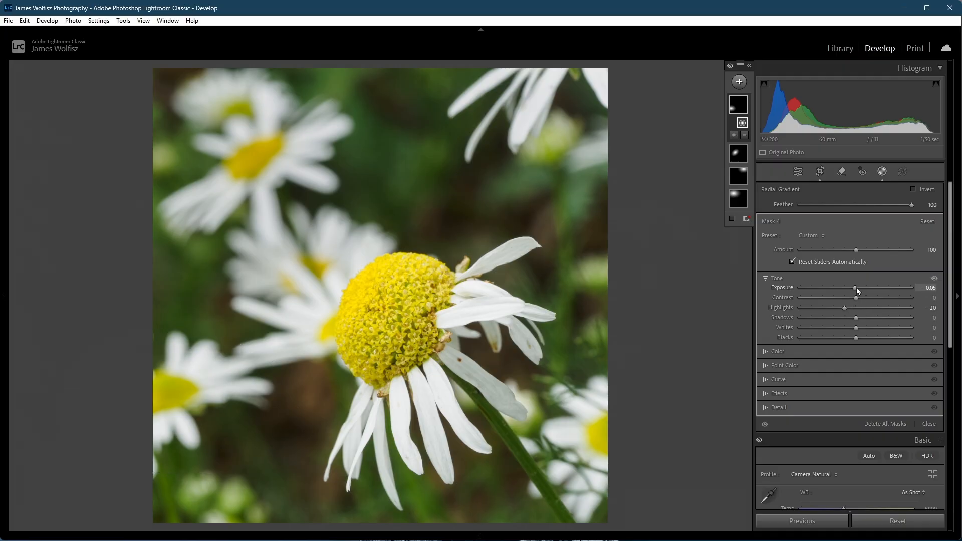
pyautogui.moveTo(856, 287); pyautogui.dragTo(855, 287)
# Add a radial gradient mask over the photo's lower-right flower with Highlights -53, Whites -25 and Exposure -0.16.
pyautogui.hotkey('shift', 'm')
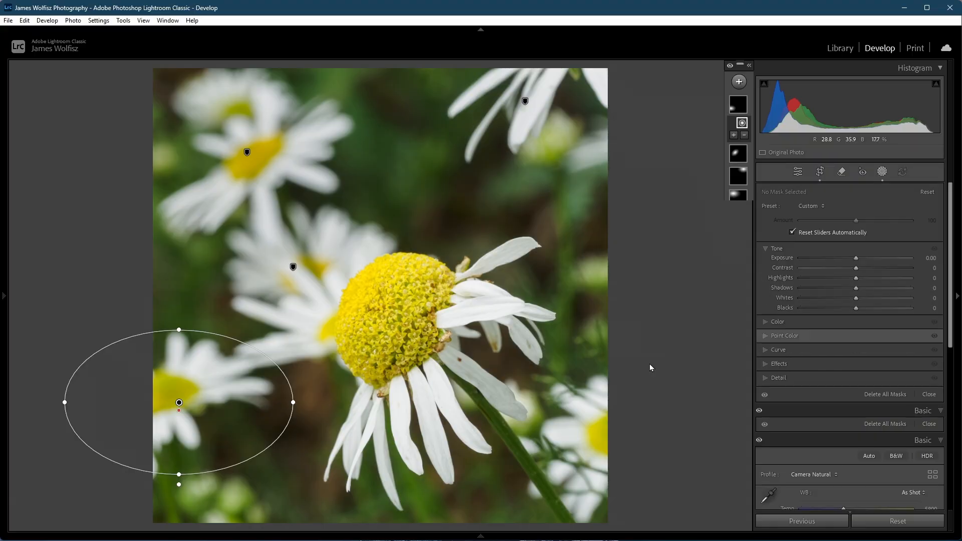
pyautogui.moveTo(596, 432); pyautogui.dragTo(673, 534)
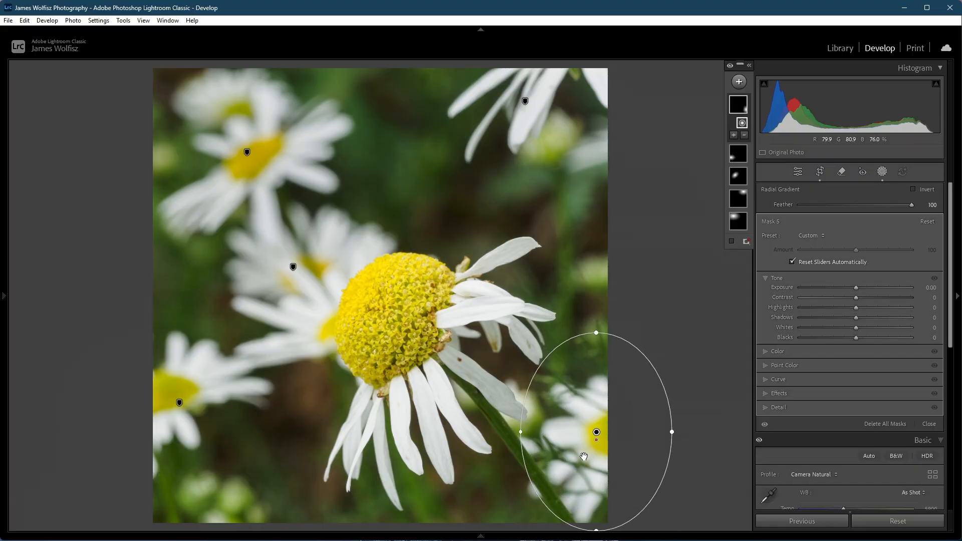
pyautogui.moveTo(584, 455); pyautogui.dragTo(579, 468)
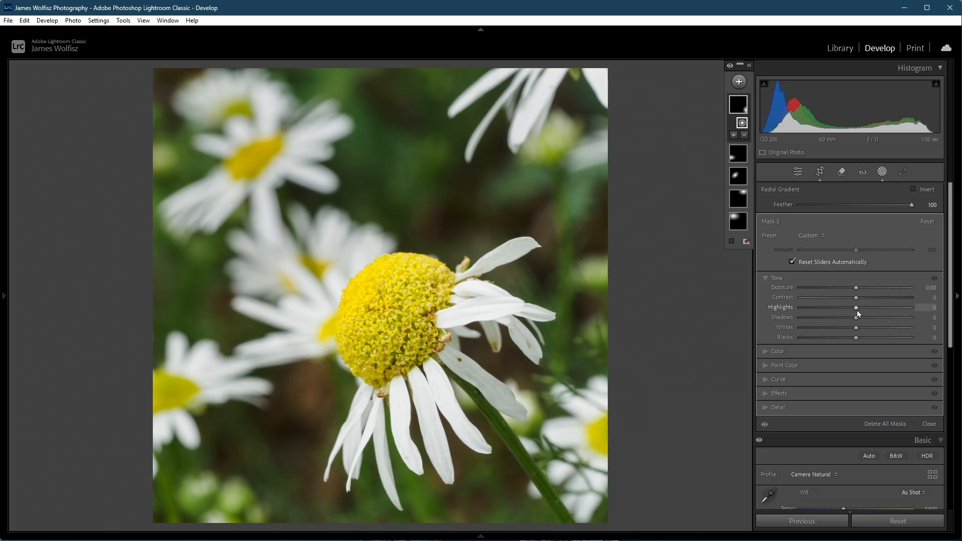
pyautogui.moveTo(856, 307); pyautogui.dragTo(842, 307)
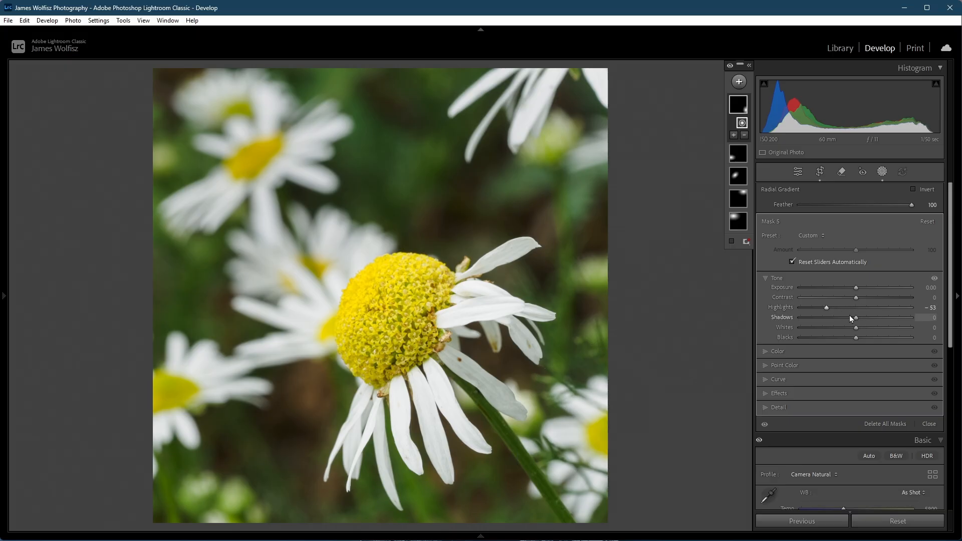
pyautogui.moveTo(855, 328); pyautogui.dragTo(839, 327)
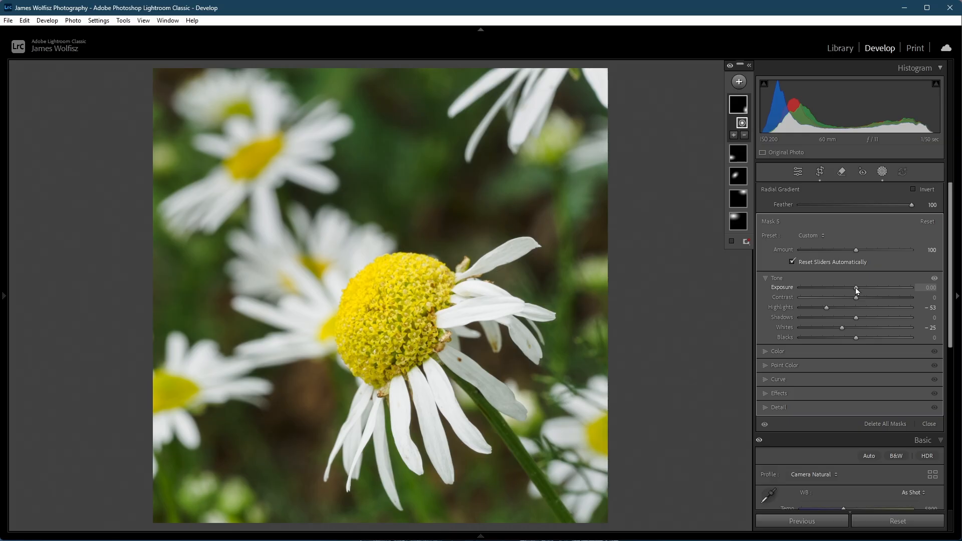
pyautogui.moveTo(854, 287); pyautogui.dragTo(852, 286)
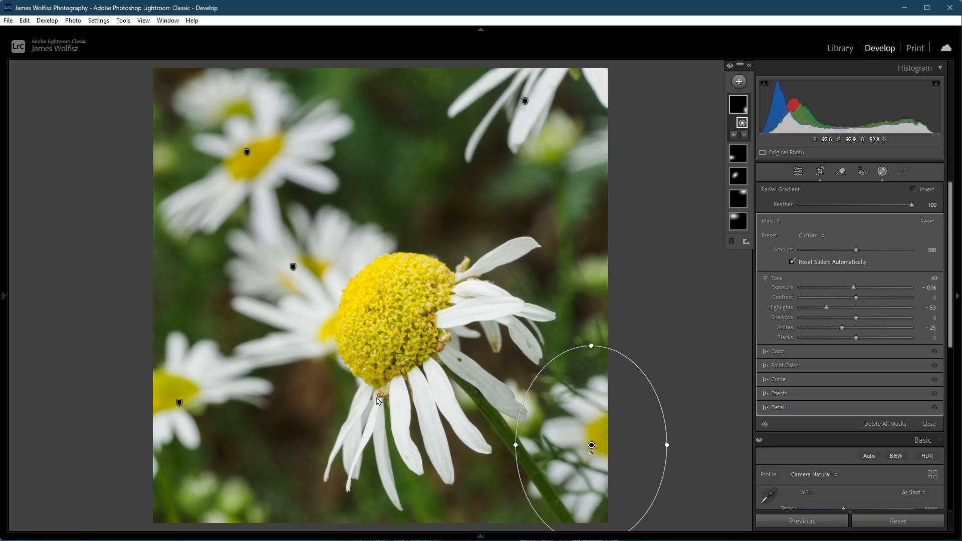
# Add a tilted radial gradient mask over the main bloom's lower petals, slightly reduce its Highlights, and finish masking.
pyautogui.hotkey('shift', 'm')
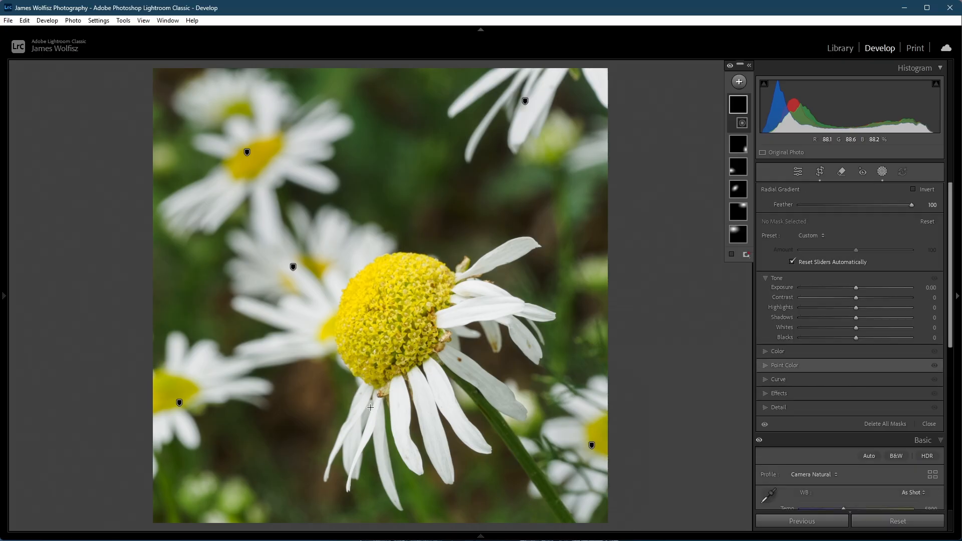
pyautogui.moveTo(388, 406); pyautogui.dragTo(490, 438)
pyautogui.moveTo(417, 467); pyautogui.dragTo(453, 454)
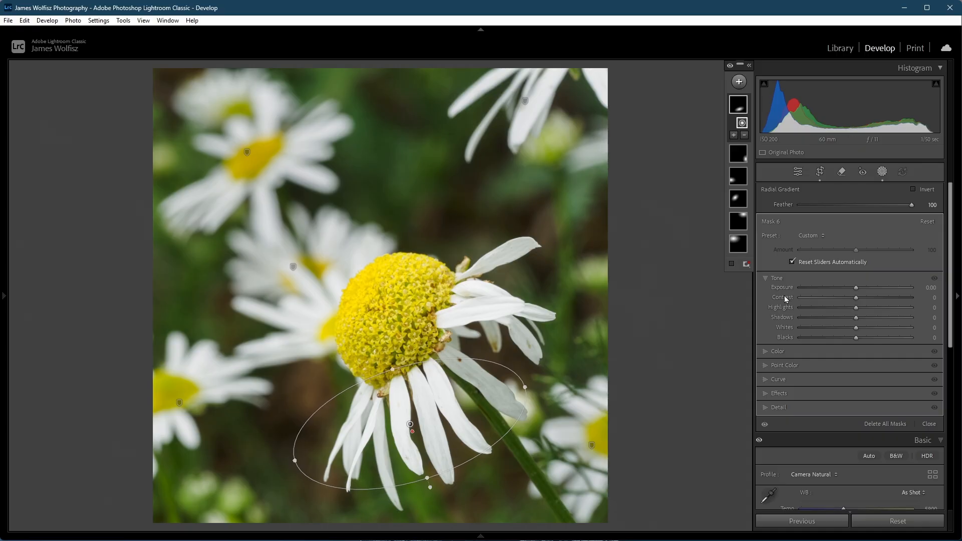
pyautogui.moveTo(856, 307); pyautogui.dragTo(849, 307)
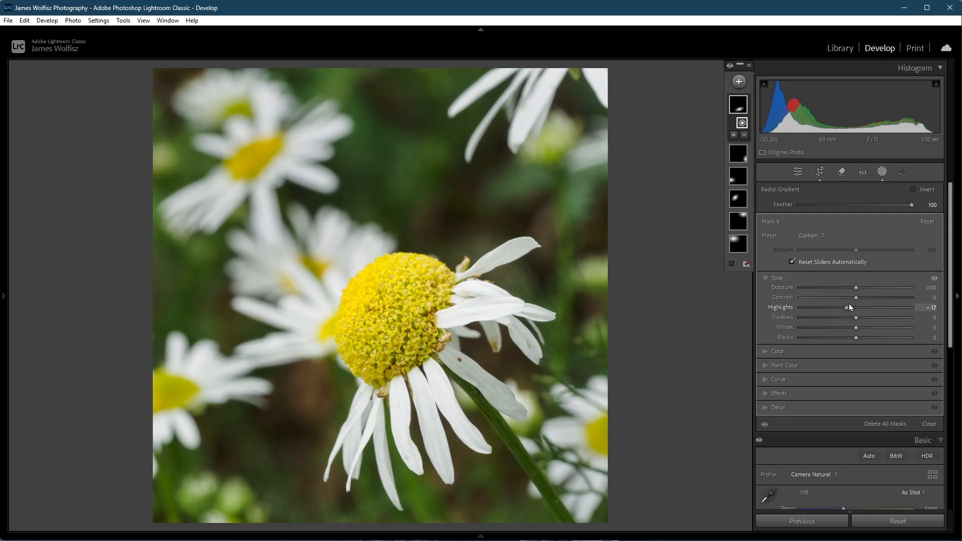
pyautogui.moveTo(849, 304); pyautogui.dragTo(847, 304)
pyautogui.moveTo(846, 303); pyautogui.dragTo(851, 302)
pyautogui.click(924, 422)
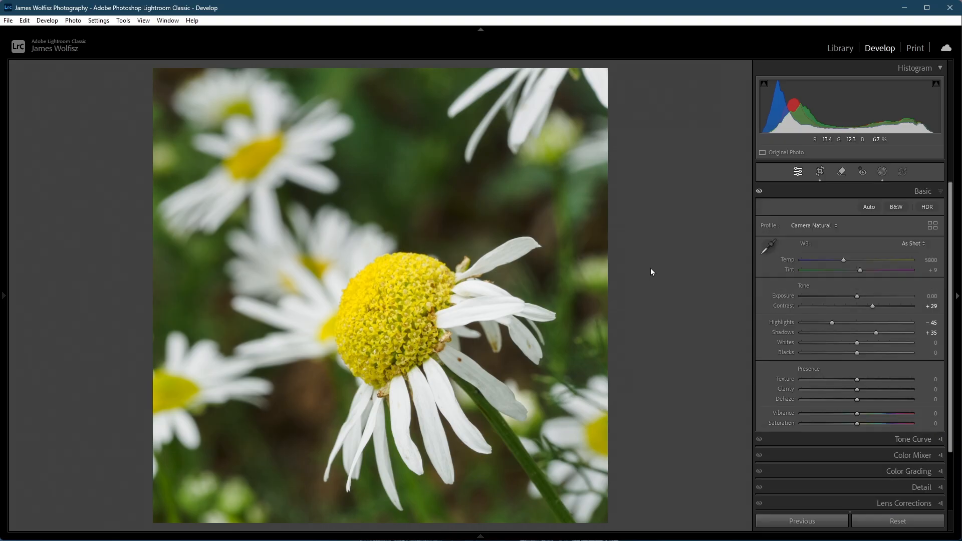
# Compare the edited photo with its before version several times to judge the tonal and mask adjustments.
pyautogui.press('\\')
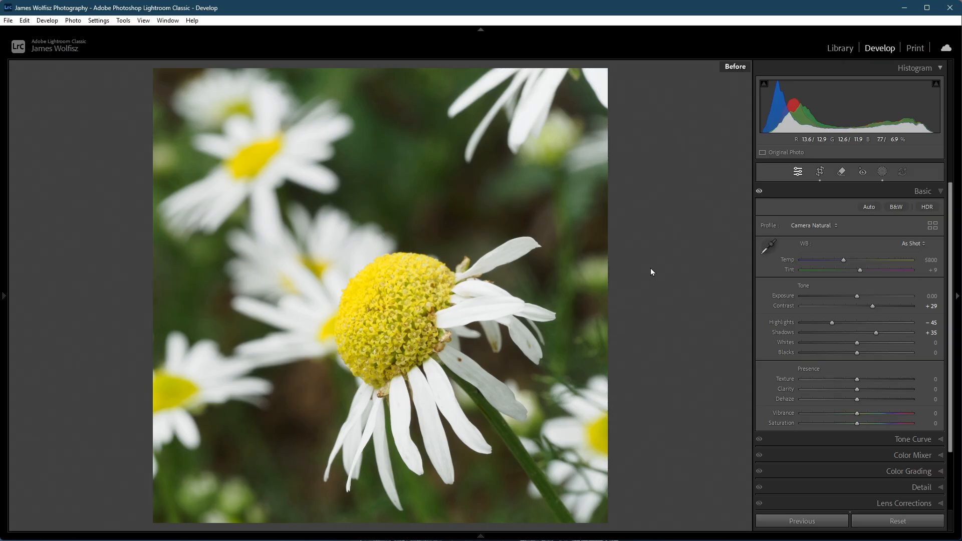
pyautogui.press('\\')
pyautogui.press('\\')
pyautogui.press('\\')
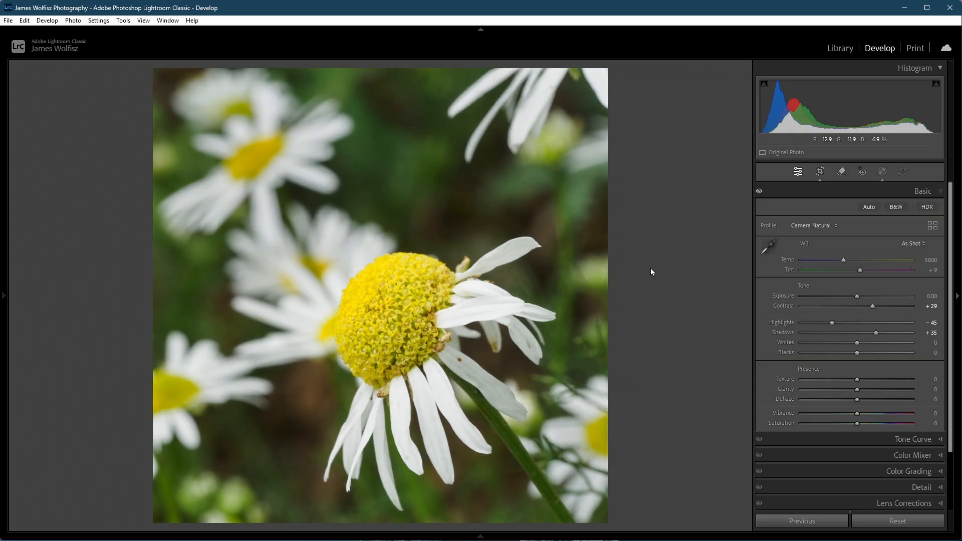
pyautogui.press('\\')
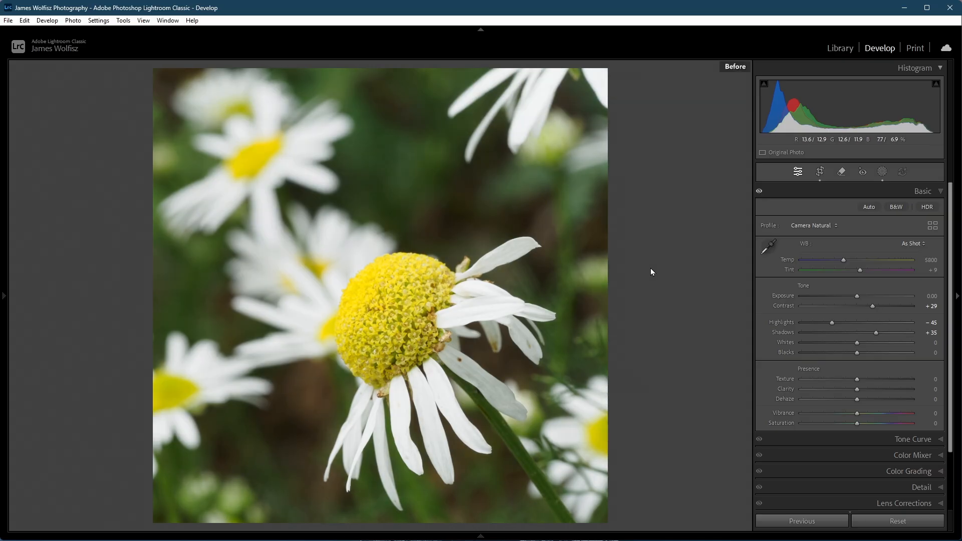
pyautogui.press('\\')
pyautogui.press('\\')
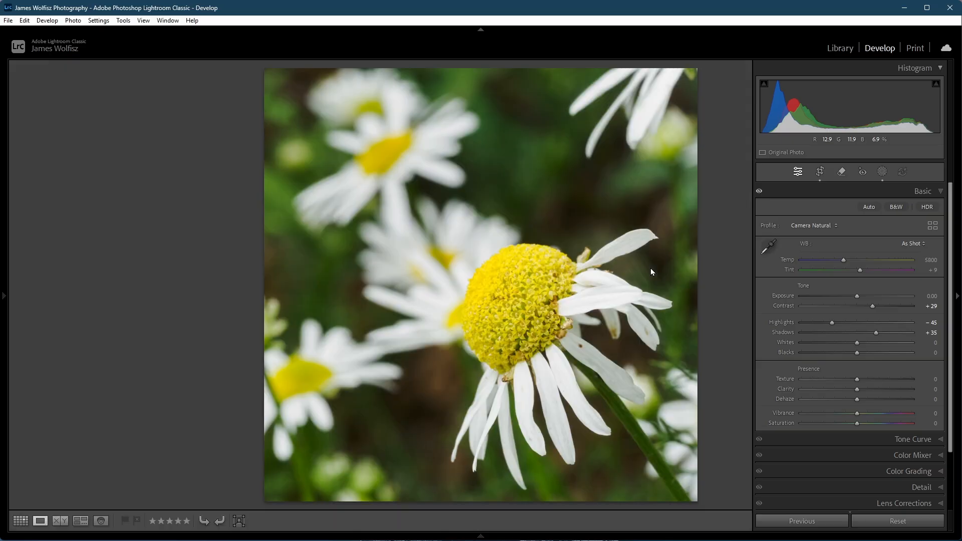
pyautogui.press('\\')
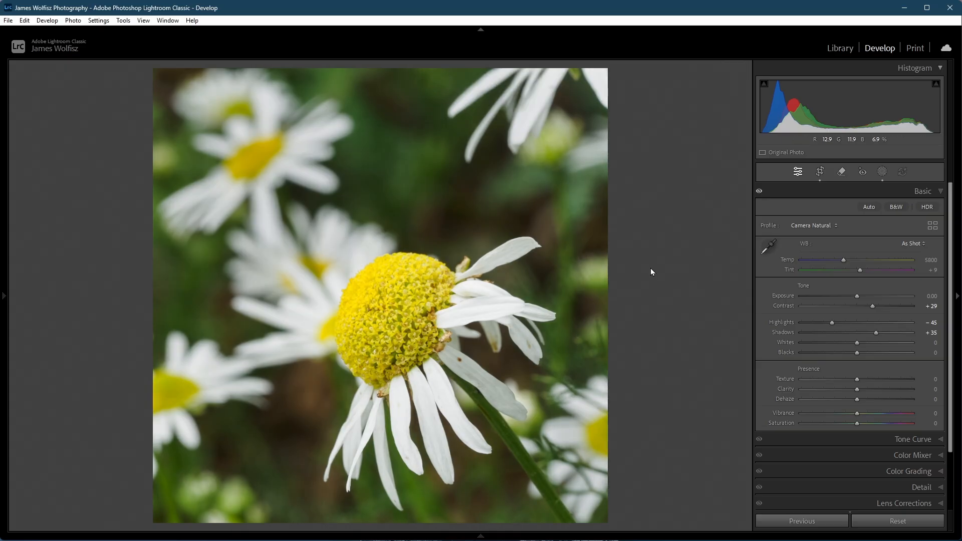
pyautogui.press('\\')
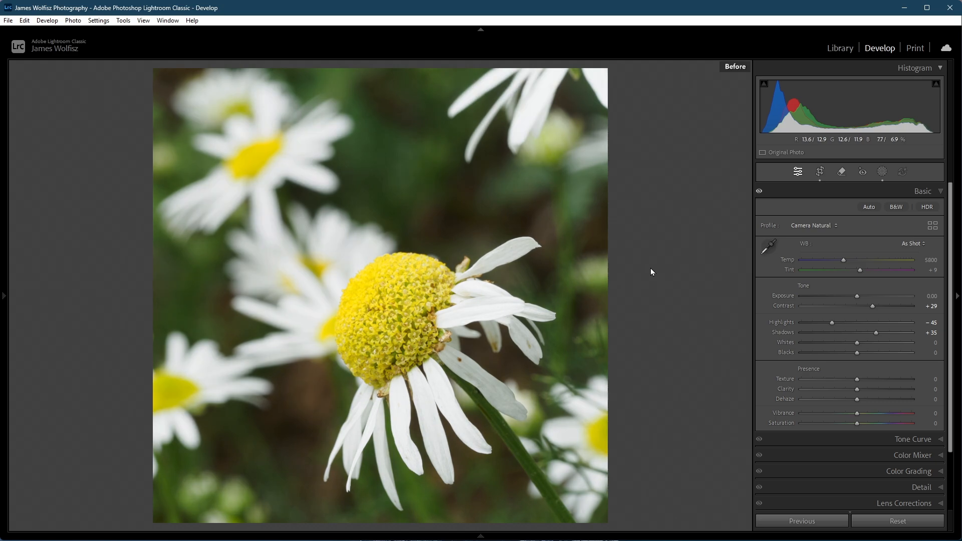
pyautogui.press('\\')
pyautogui.press('\\')
pyautogui.press('\\')
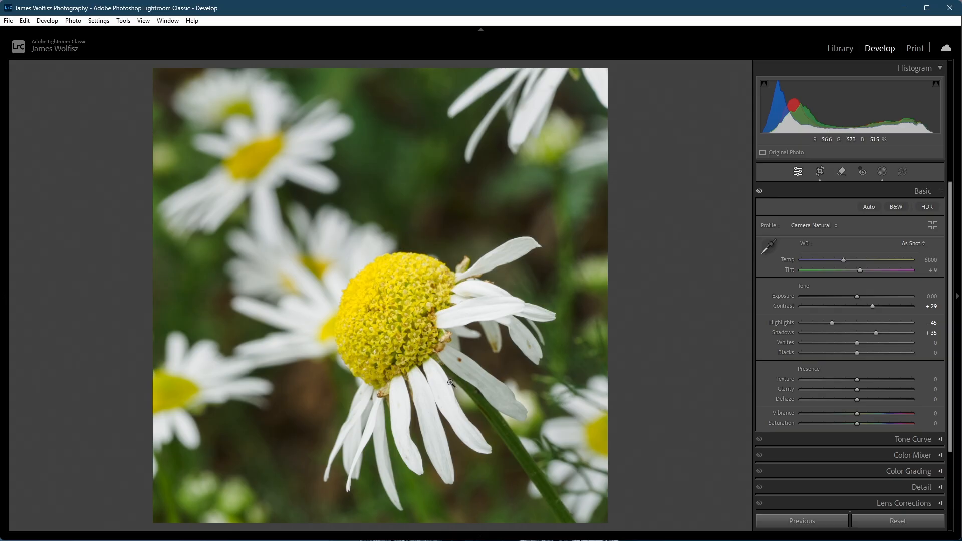
# Heal the brown spot on the petal beside the stem, sampling from a clean area farther along the same petal.
pyautogui.click(458, 364)
pyautogui.moveTo(464, 305); pyautogui.dragTo(396, 356)
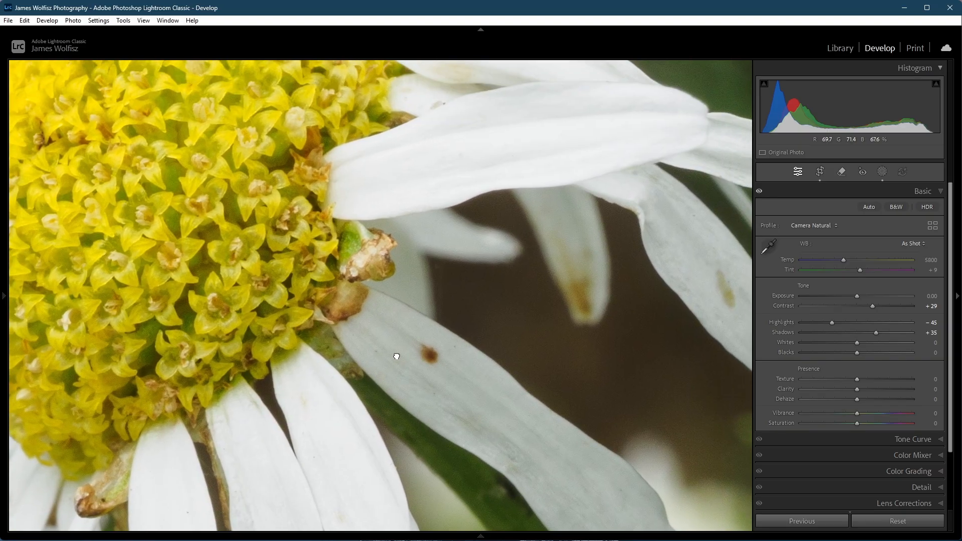
pyautogui.click(840, 172)
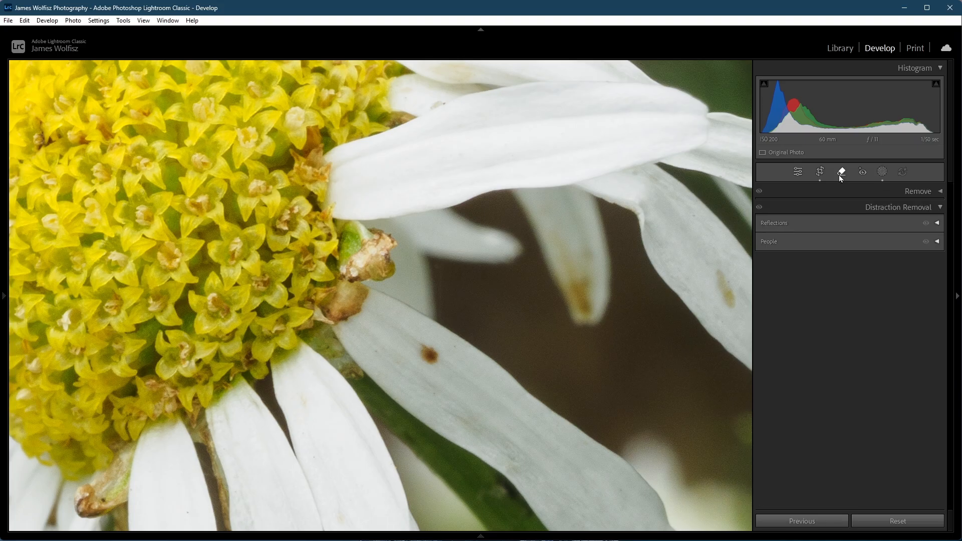
pyautogui.click(912, 190)
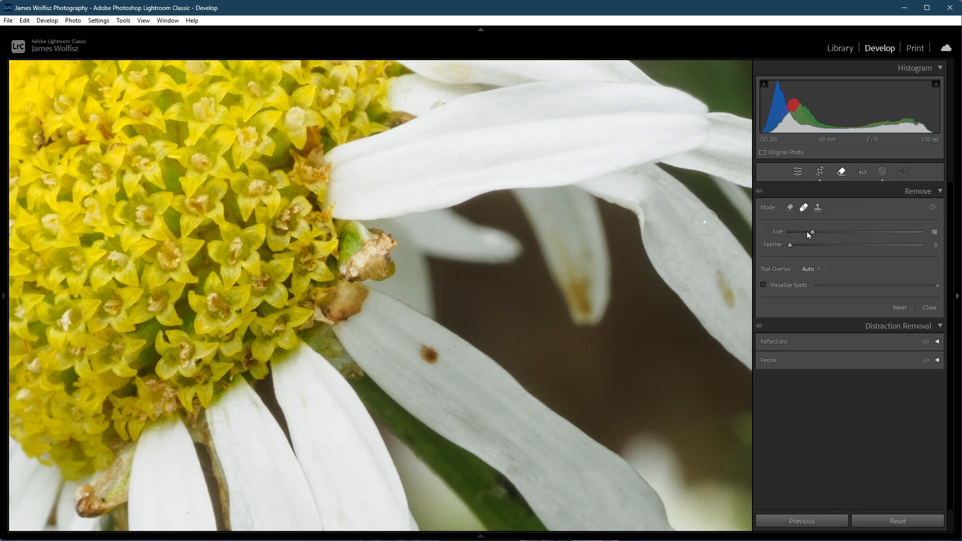
pyautogui.click(430, 354)
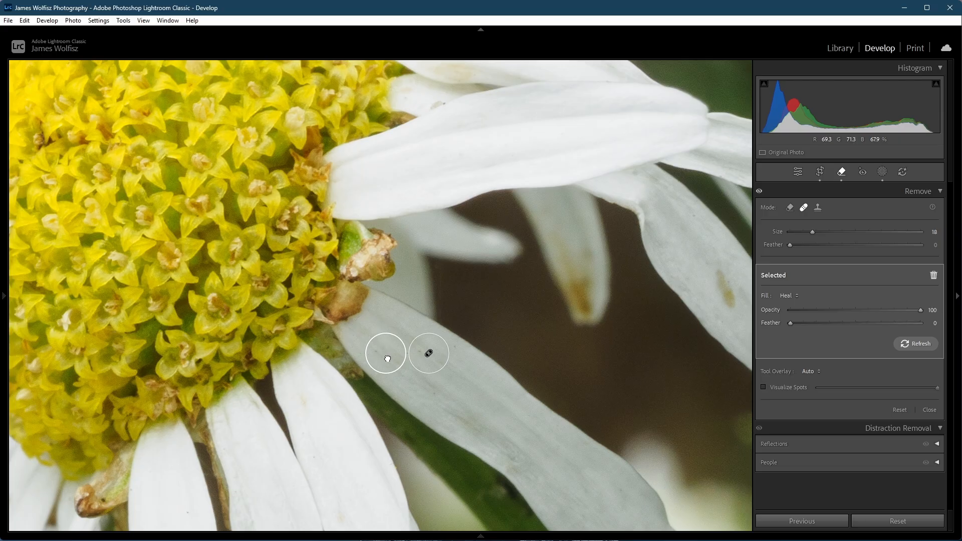
pyautogui.moveTo(383, 353)
pyautogui.mouseDown()
pyautogui.moveTo(426, 393)
pyautogui.moveTo(467, 388)
pyautogui.mouseUp()
pyautogui.moveTo(467, 388); pyautogui.dragTo(467, 388)
pyautogui.click(929, 409)
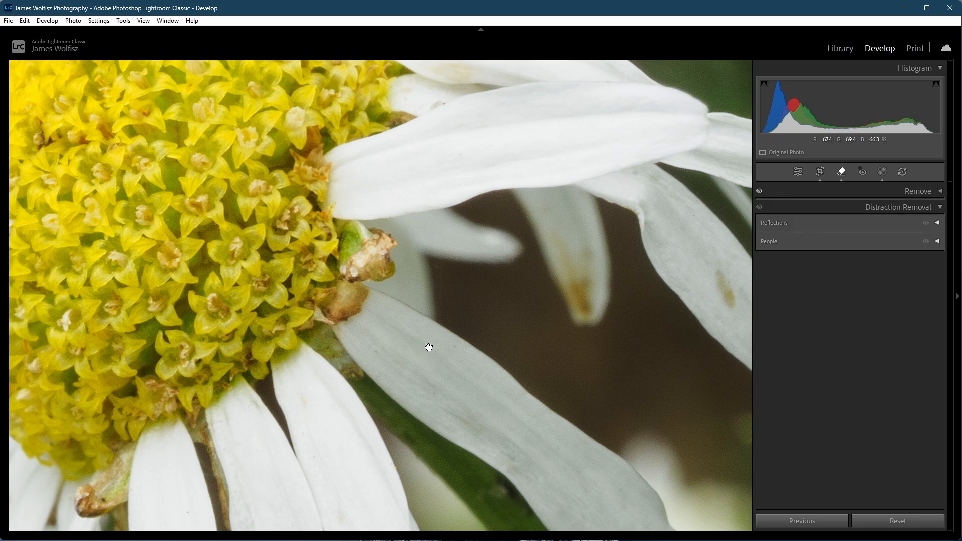
pyautogui.click(477, 296)
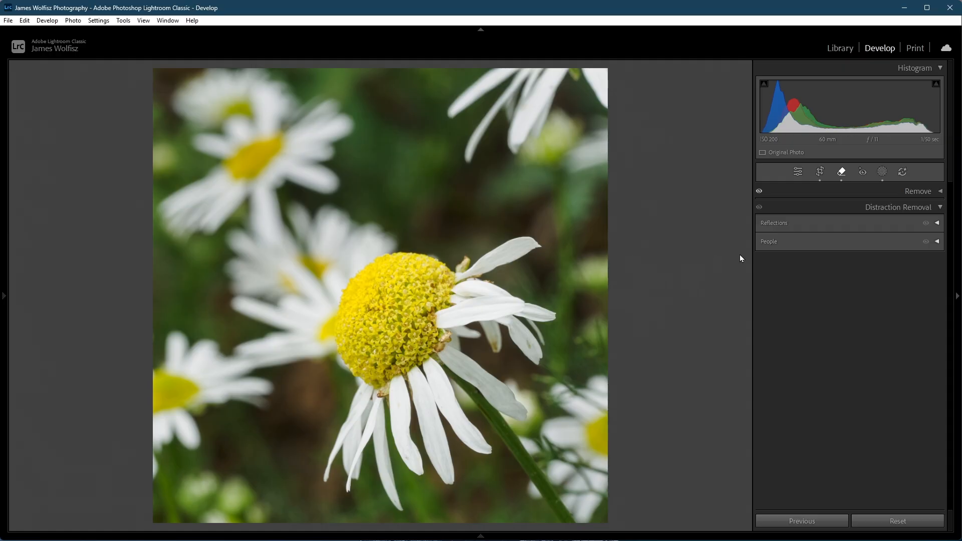
# Brighten the photo's midtones by raising the midtone luminance in Color Grading.
pyautogui.click(798, 172)
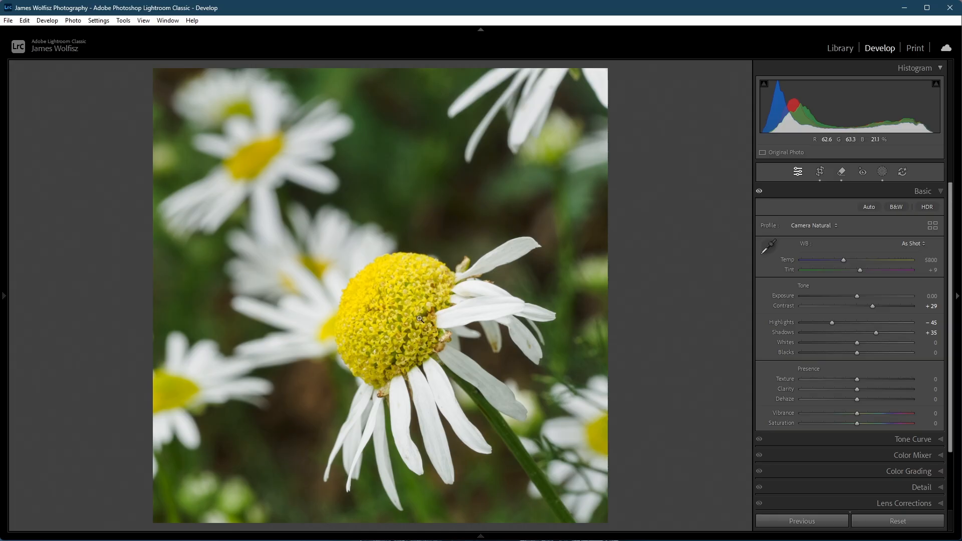
pyautogui.scroll(-2, 842, 303)
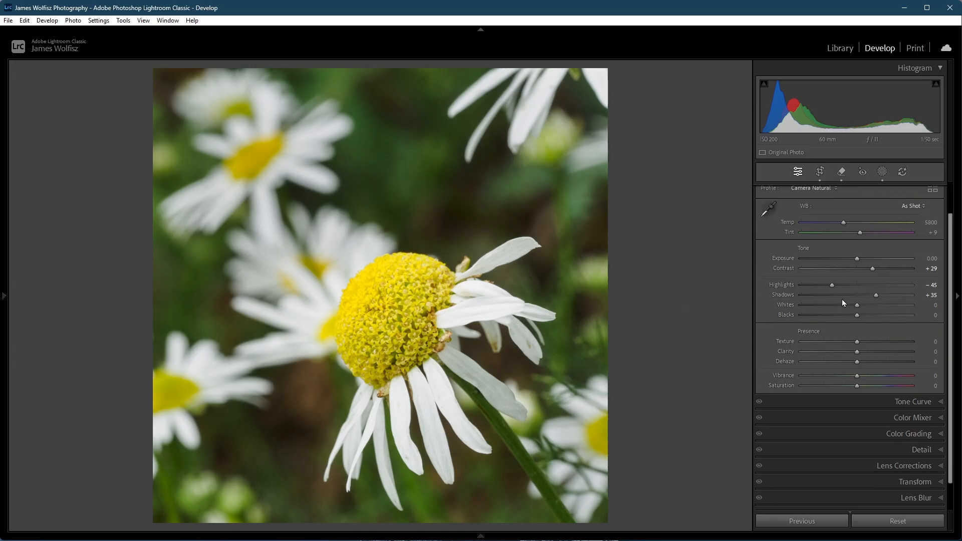
pyautogui.scroll(-2, 842, 301)
pyautogui.click(907, 403)
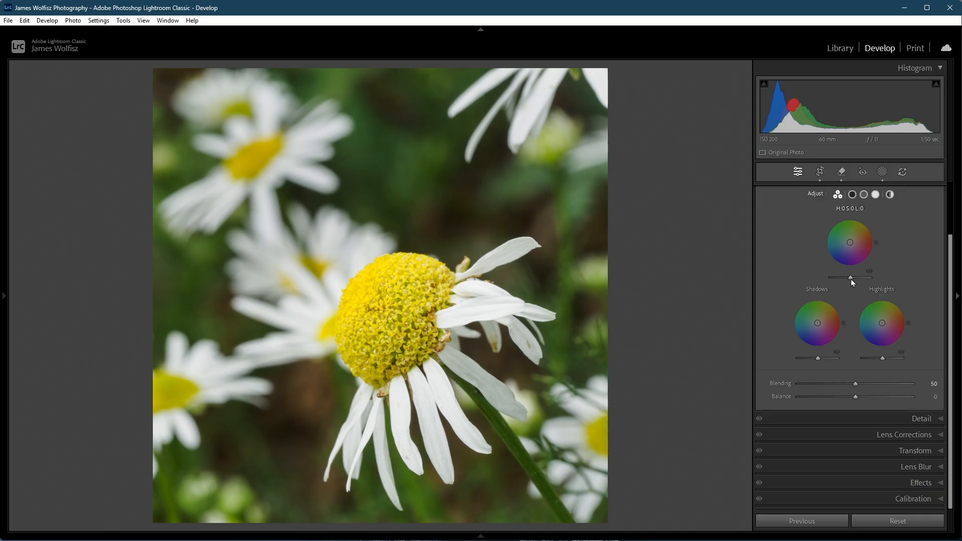
pyautogui.moveTo(851, 278)
pyautogui.mouseDown()
pyautogui.moveTo(858, 279)
pyautogui.moveTo(832, 278)
pyautogui.moveTo(860, 277)
pyautogui.mouseUp()
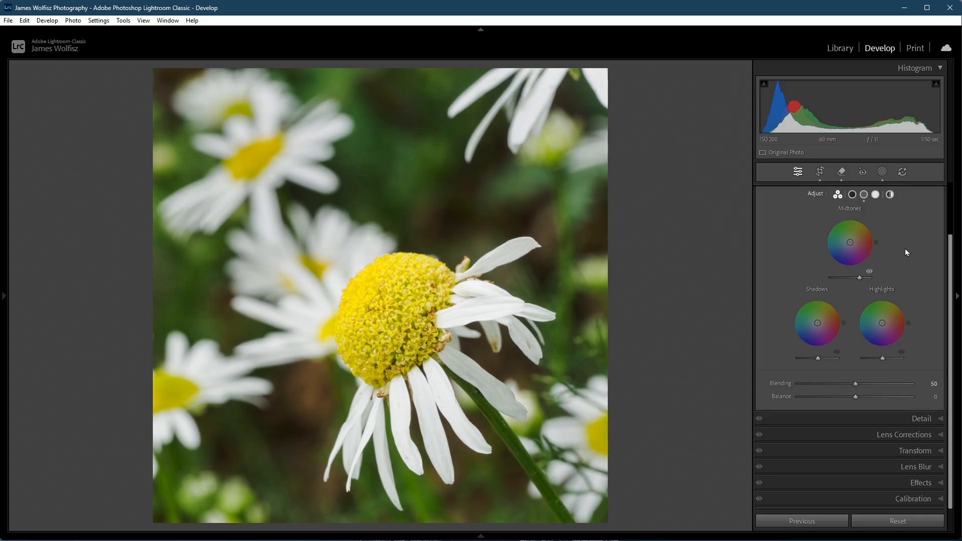
# Compare the photo with and without the Color Grading adjustment, leaving the adjustment switched on.
pyautogui.scroll(1, 907, 237)
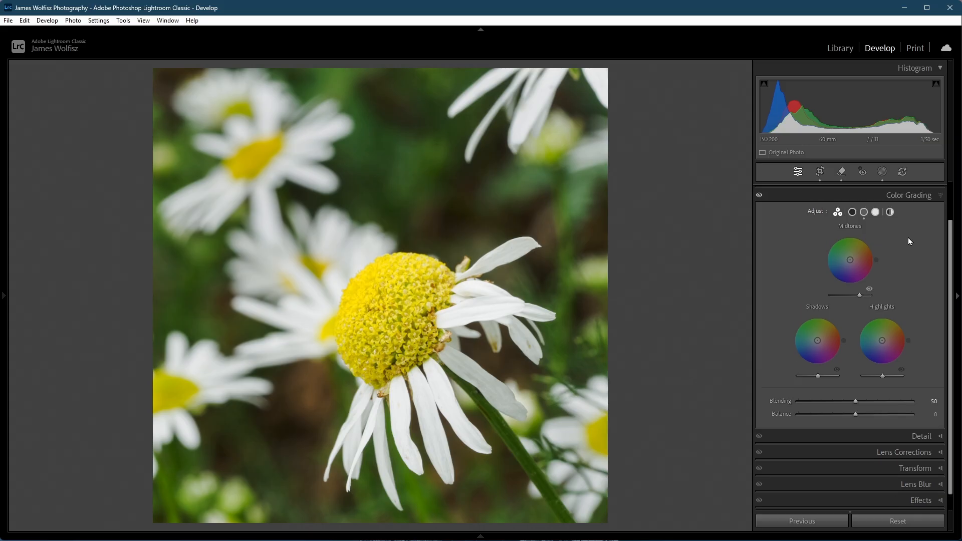
pyautogui.click(760, 196)
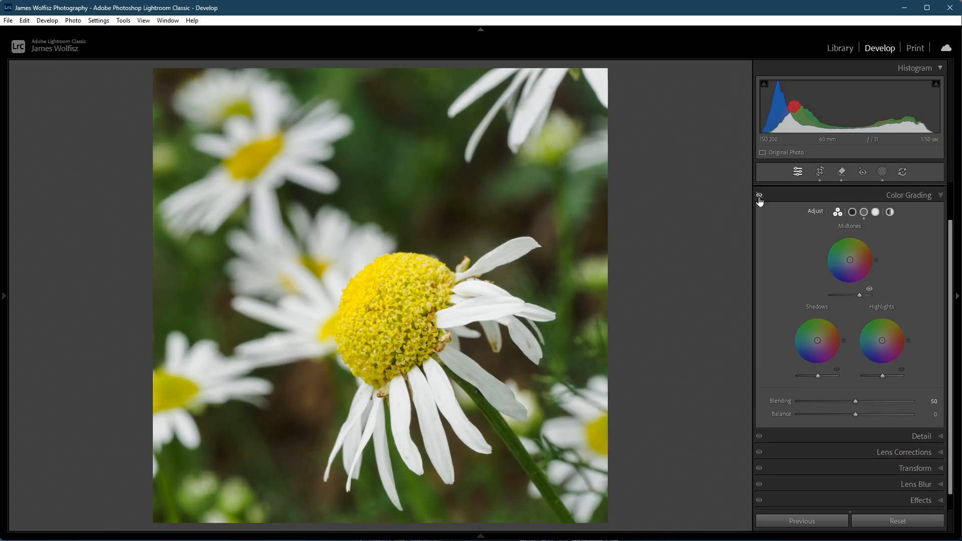
pyautogui.click(760, 197)
pyautogui.click(759, 197)
pyautogui.click(760, 198)
pyautogui.click(759, 198)
pyautogui.click(759, 198)
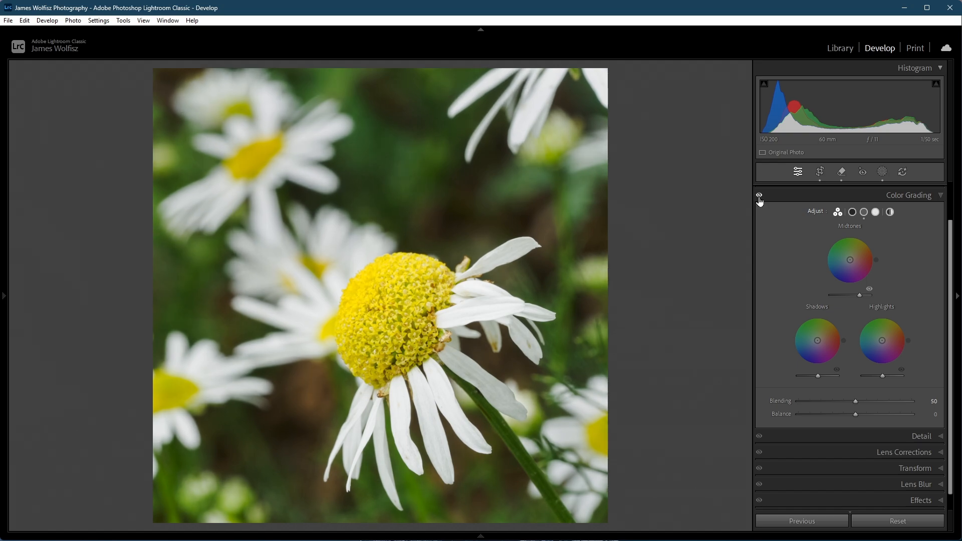
pyautogui.click(759, 198)
pyautogui.click(759, 198)
pyautogui.click(759, 198)
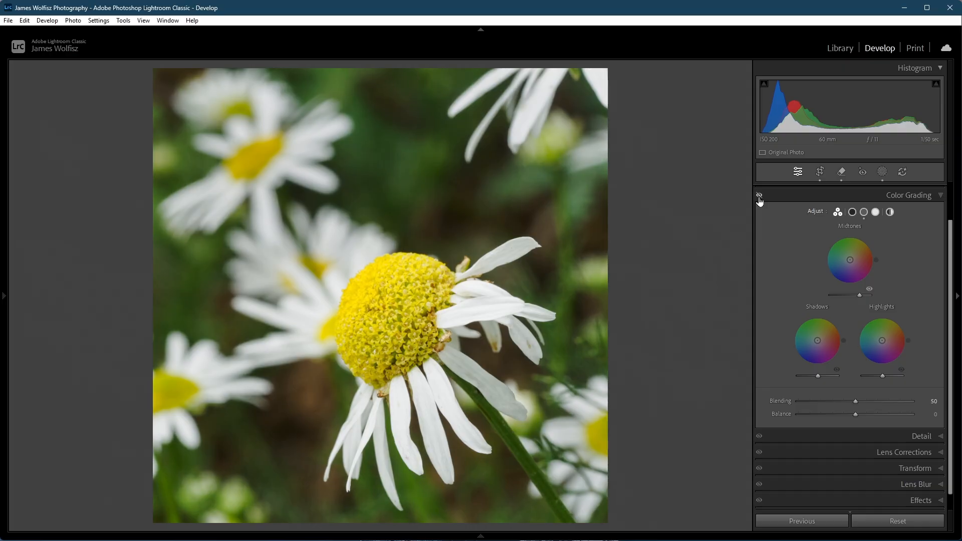
pyautogui.click(759, 197)
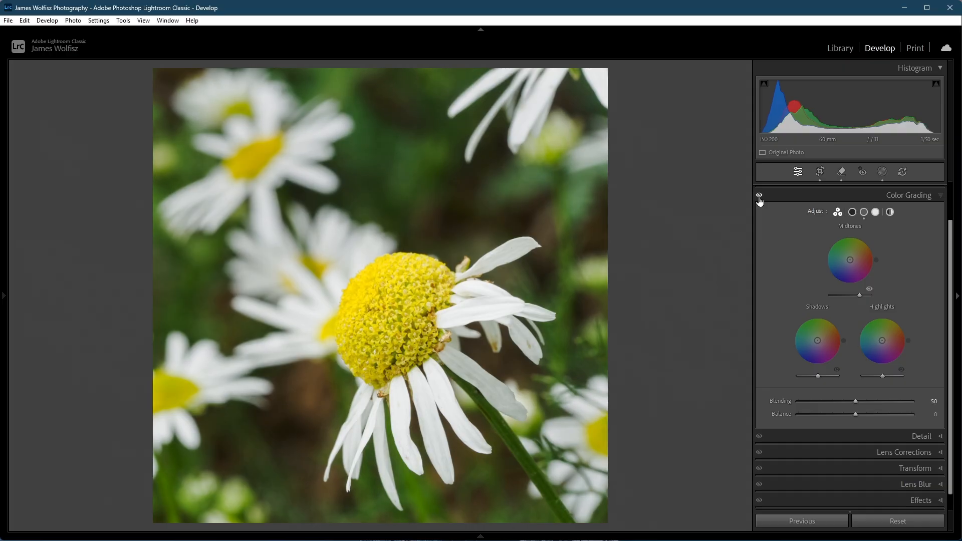
pyautogui.click(896, 199)
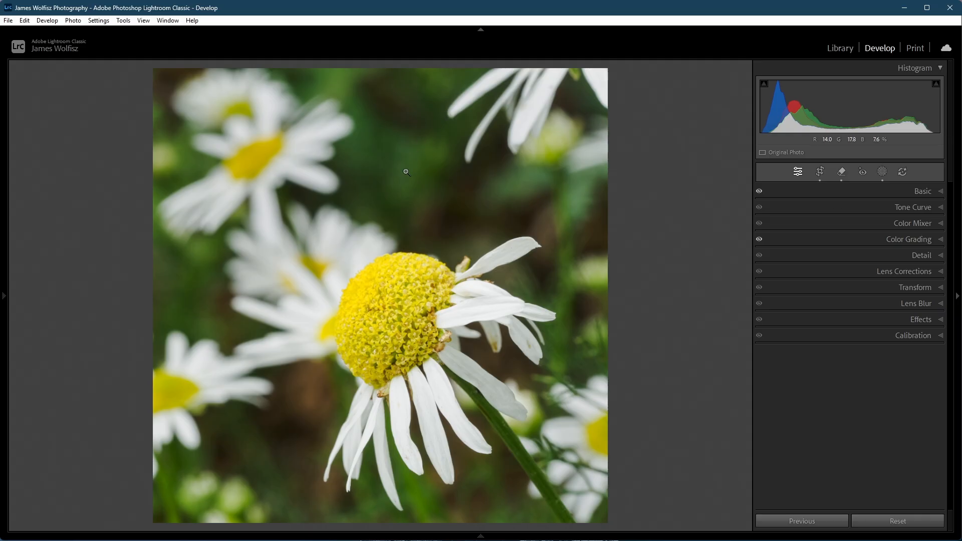
# Send a copy with Lightroom adjustments to Luminar Neo as a 16-bit TIFF in Adobe RGB (1998), resolution 300, ZIP compression.
pyautogui.rightClick(375, 255)
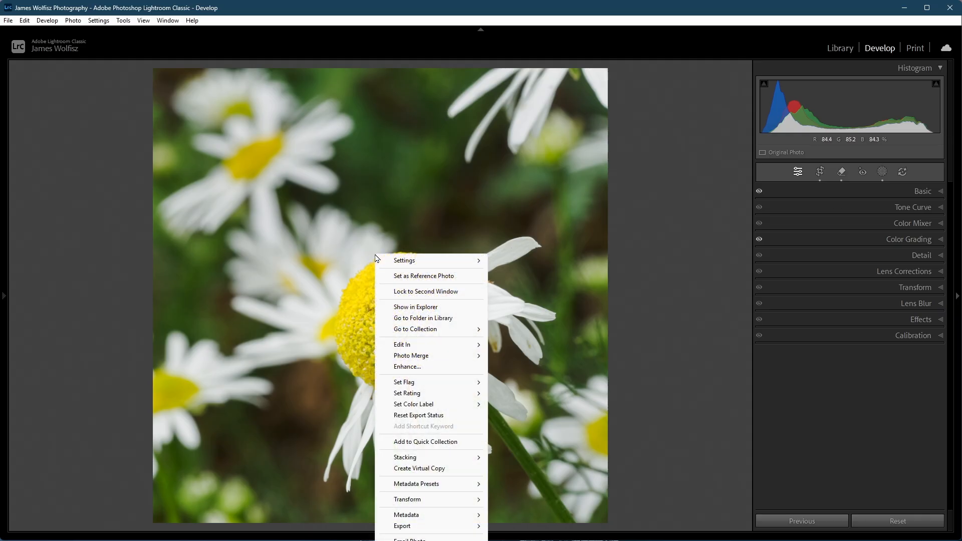
pyautogui.moveTo(446, 344)
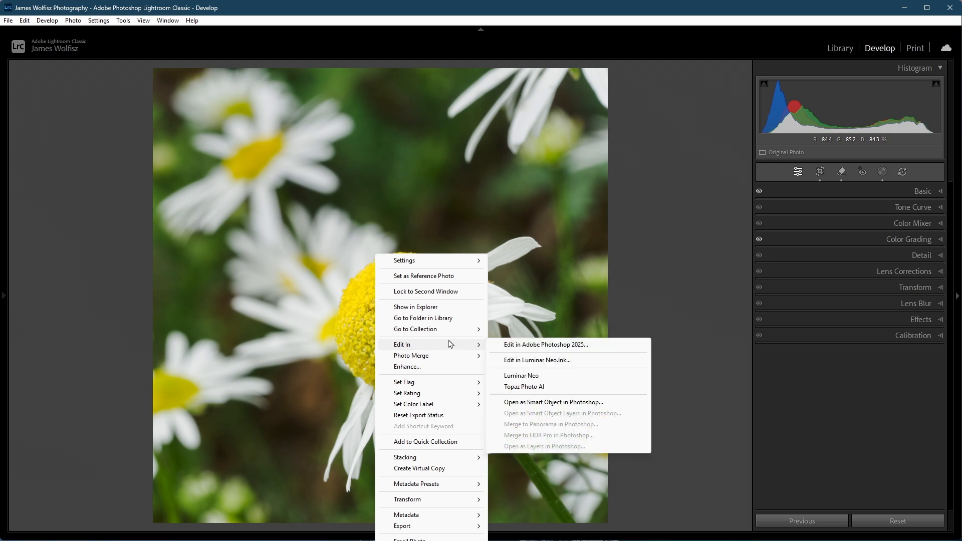
pyautogui.click(555, 376)
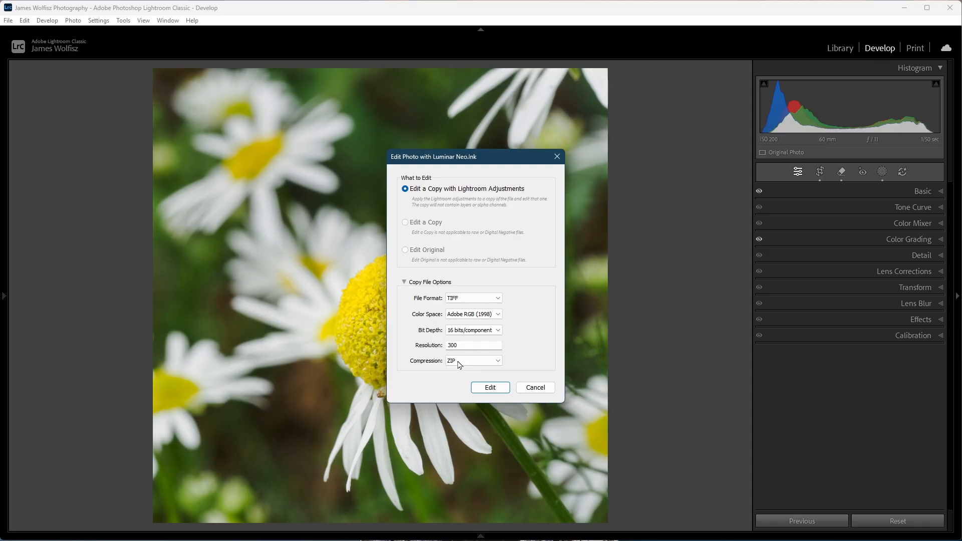
pyautogui.click(484, 390)
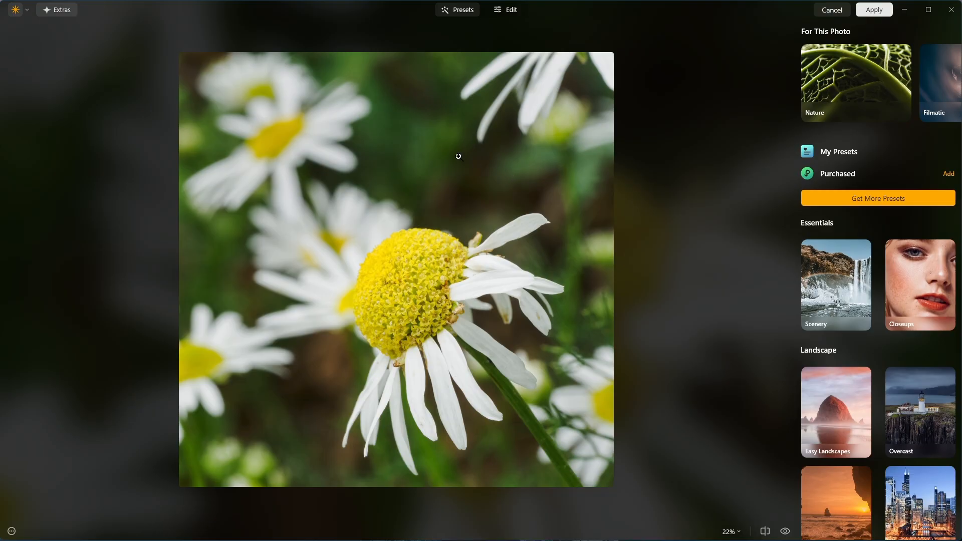
# Enhance the photo in Luminar Neo's editing tools with Accent AI set to 32.
pyautogui.click(500, 15)
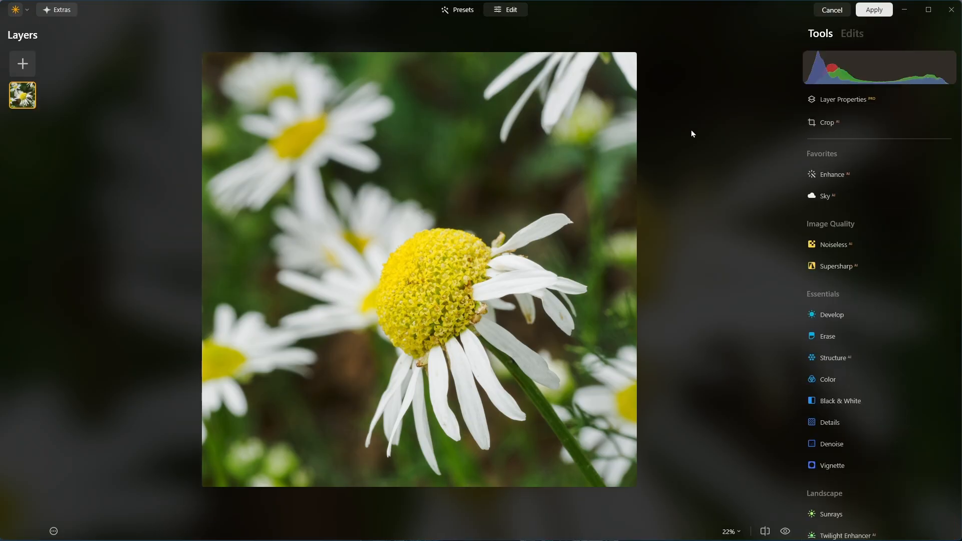
pyautogui.click(839, 179)
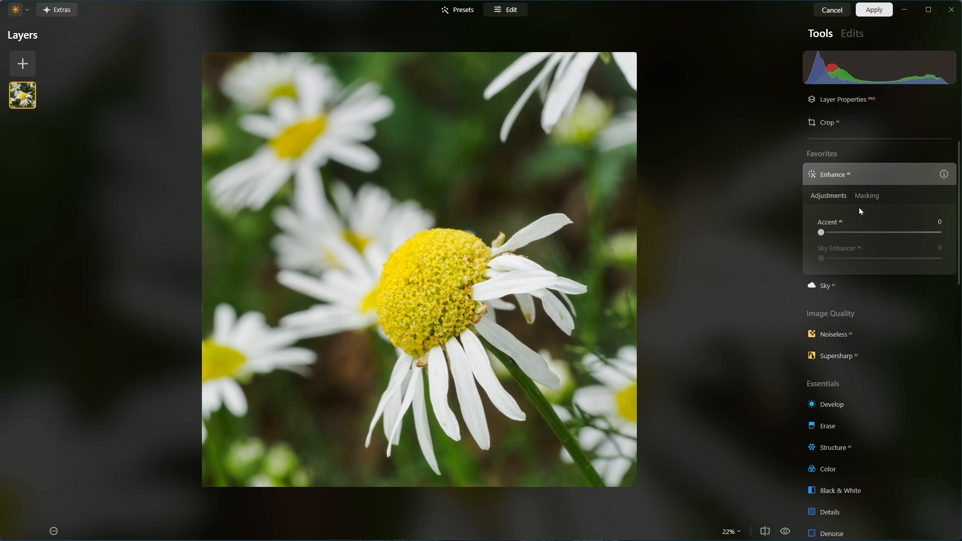
pyautogui.moveTo(823, 236); pyautogui.dragTo(859, 234)
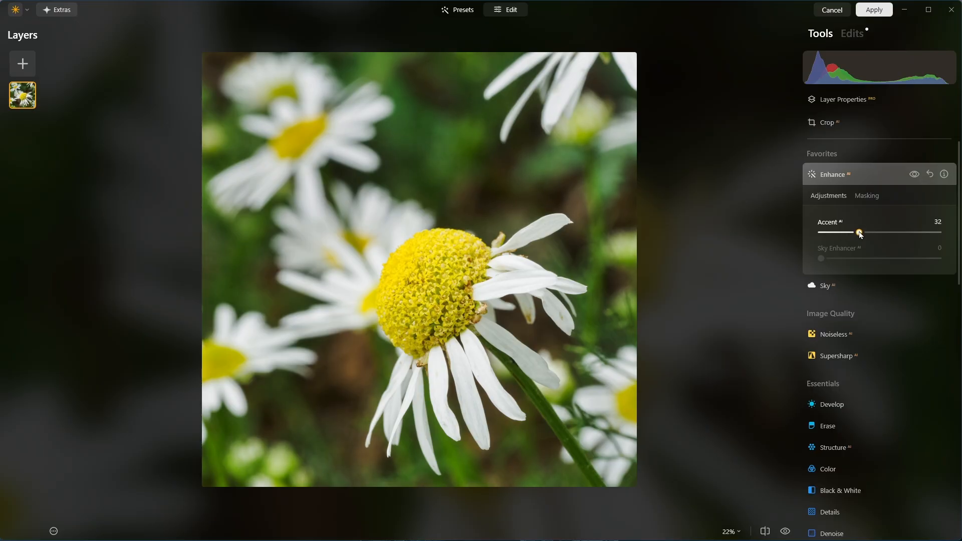
pyautogui.click(838, 179)
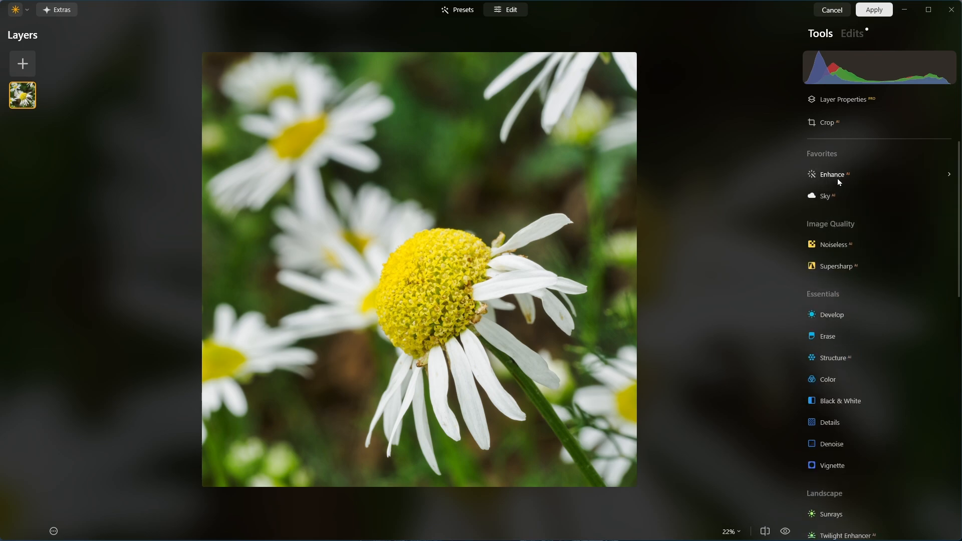
# Apply Structure AI to the photo with the Amount set to 24.
pyautogui.scroll(-5, 837, 180)
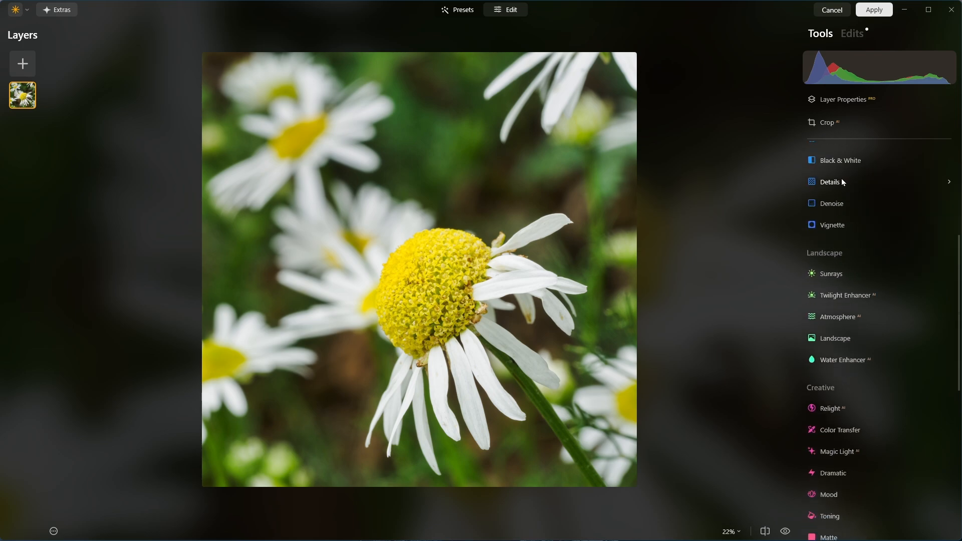
pyautogui.scroll(3, 846, 181)
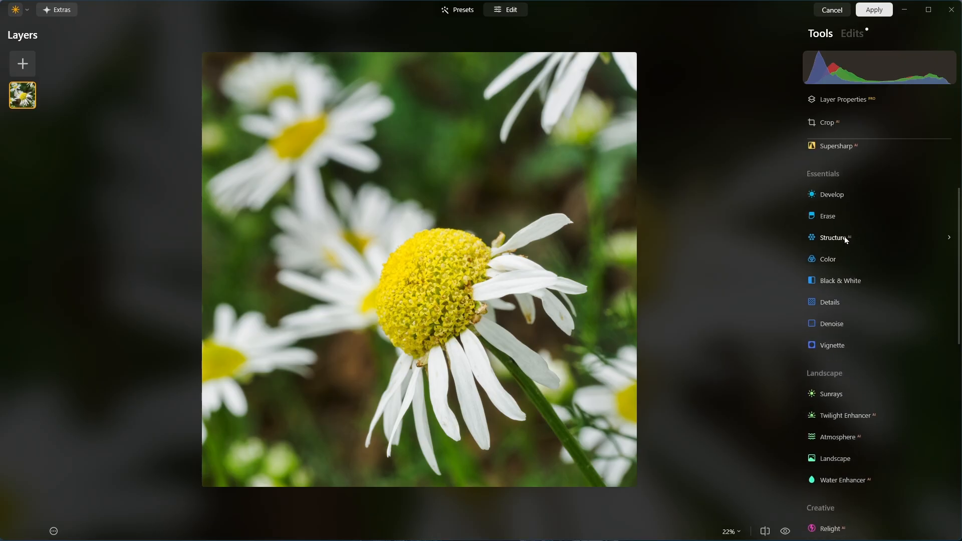
pyautogui.click(845, 238)
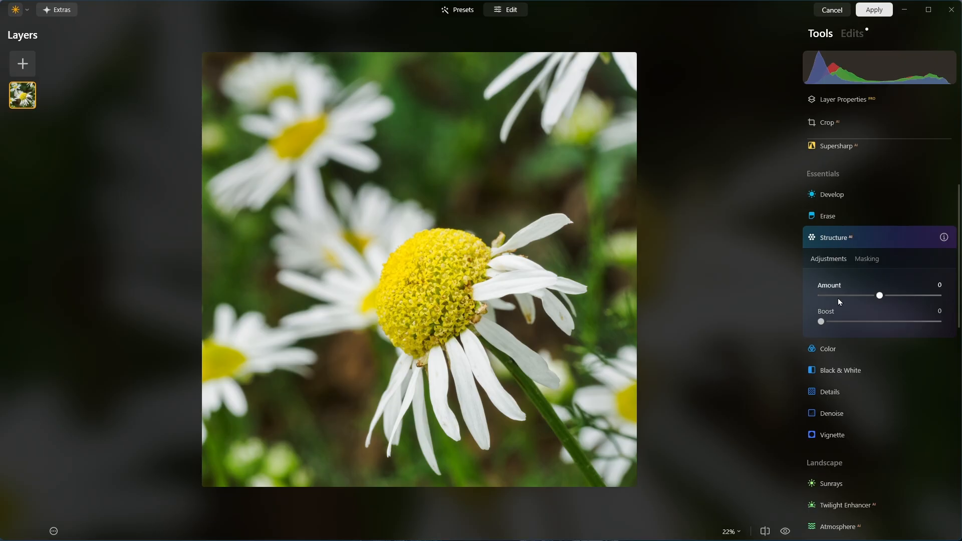
pyautogui.moveTo(880, 296)
pyautogui.mouseDown()
pyautogui.moveTo(908, 298)
pyautogui.moveTo(894, 297)
pyautogui.mouseUp()
# Mask Structure AI to the main daisy's yellow centre with a size 136 brush at 100 softness and strength, and set Amount to 31.
pyautogui.click(867, 258)
pyautogui.click(836, 215)
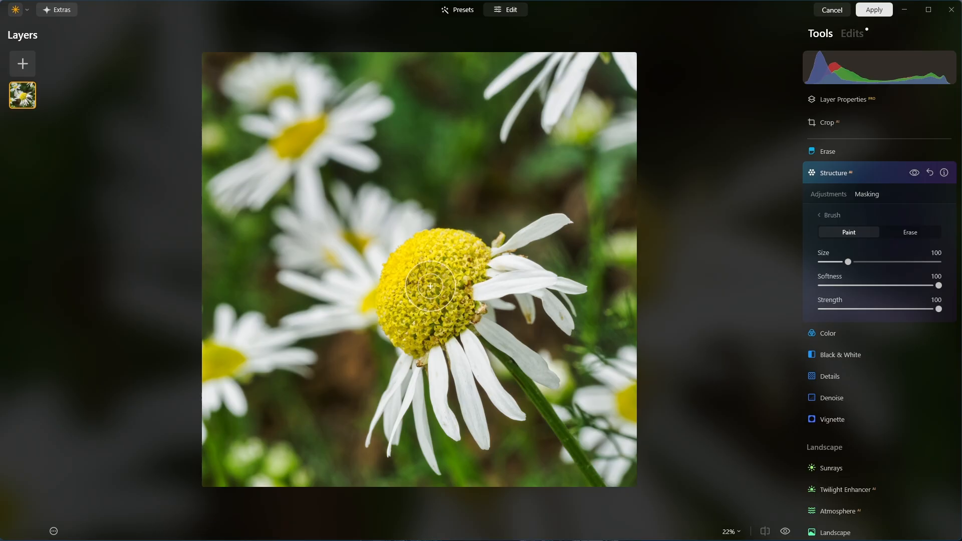
pyautogui.scroll(3, 429, 285)
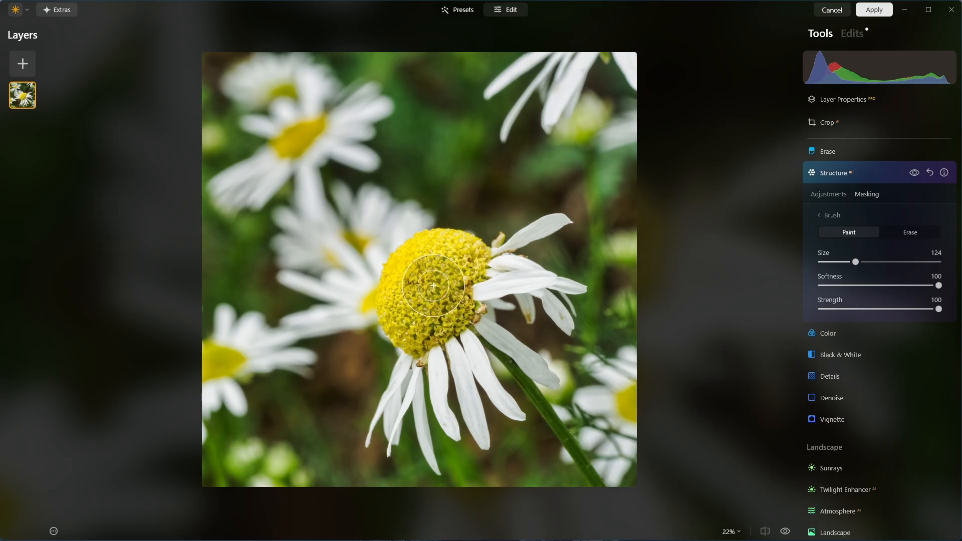
pyautogui.scroll(1, 433, 286)
pyautogui.moveTo(425, 316)
pyautogui.mouseDown()
pyautogui.moveTo(423, 275)
pyautogui.moveTo(446, 268)
pyautogui.moveTo(457, 280)
pyautogui.moveTo(444, 307)
pyautogui.moveTo(419, 307)
pyautogui.moveTo(415, 287)
pyautogui.moveTo(434, 269)
pyautogui.moveTo(460, 278)
pyautogui.moveTo(428, 311)
pyautogui.mouseUp()
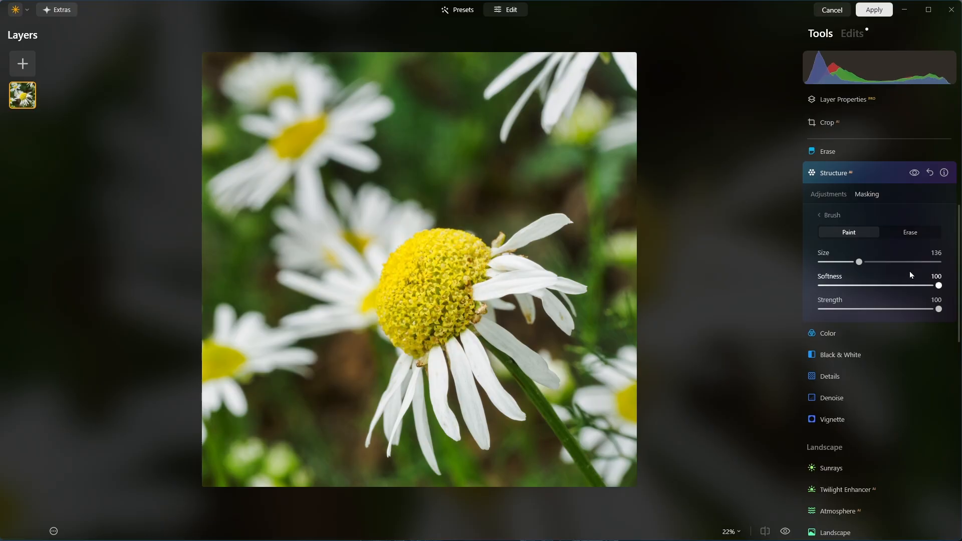
pyautogui.click(829, 195)
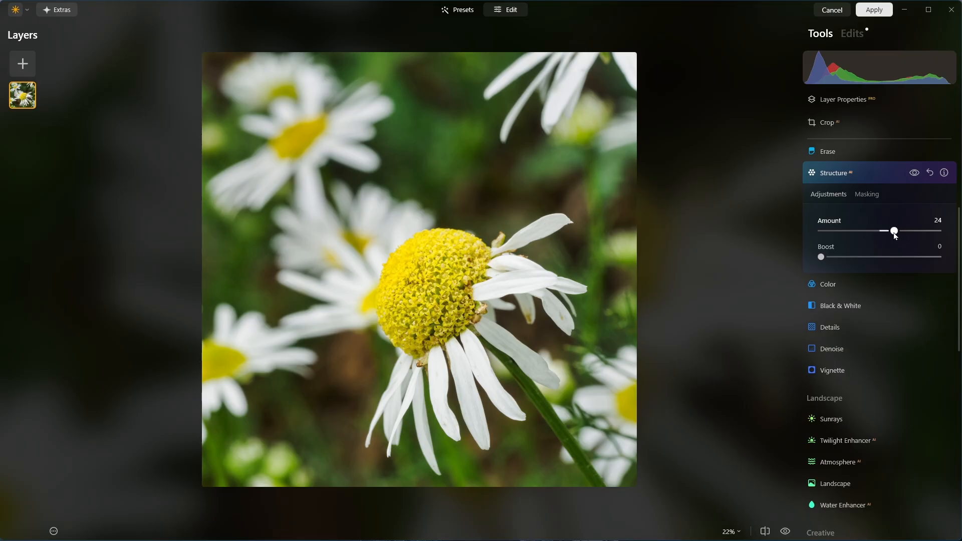
pyautogui.moveTo(895, 233); pyautogui.dragTo(898, 235)
# Compare the photo with and without Structure AI, leaving the adjustment switched on.
pyautogui.click(911, 173)
pyautogui.click(911, 173)
pyautogui.click(911, 173)
pyautogui.click(912, 173)
pyautogui.click(912, 173)
pyautogui.click(912, 173)
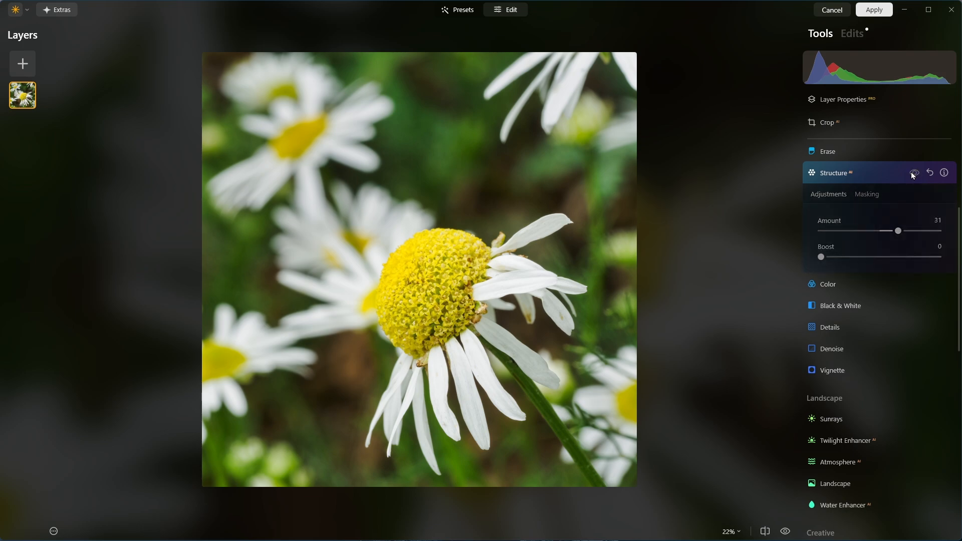
pyautogui.click(912, 173)
pyautogui.click(912, 174)
pyautogui.click(912, 173)
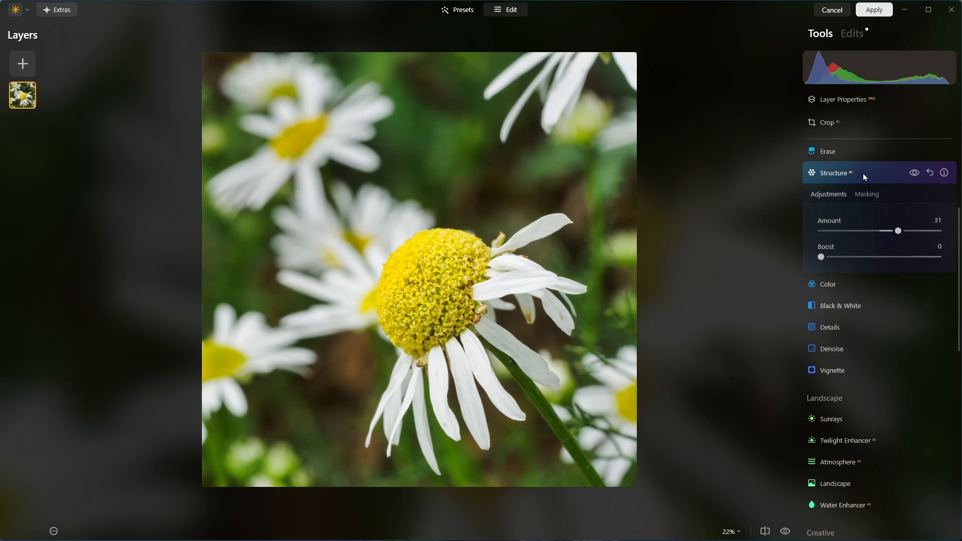
pyautogui.click(841, 172)
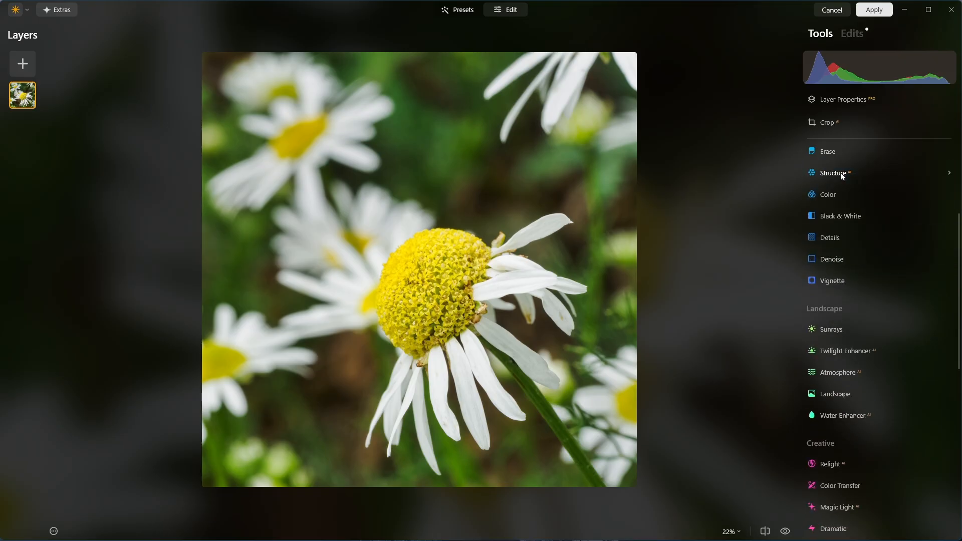
# Apply Supercontrast to the photo with Highlights Contrast 28 and Shadows Contrast 15.
pyautogui.scroll(-10, 863, 184)
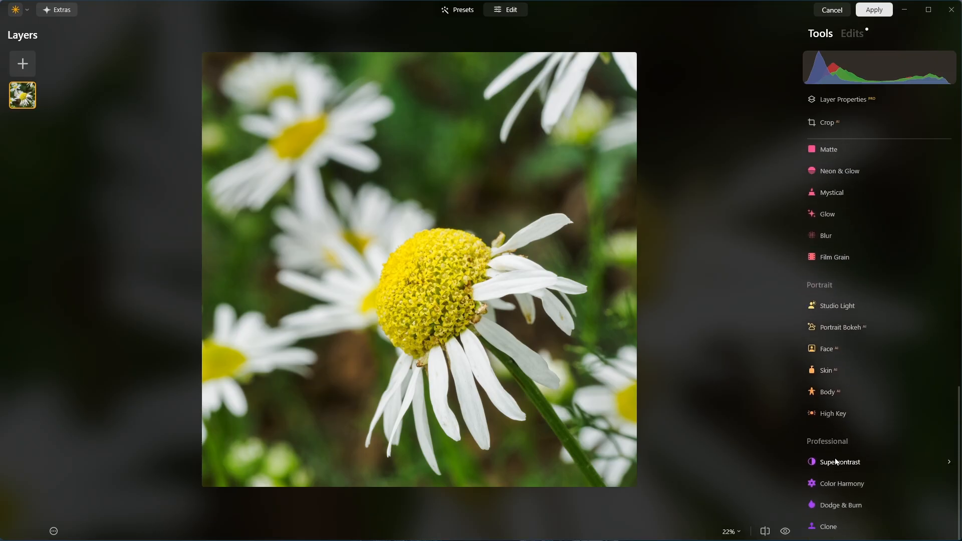
pyautogui.click(835, 461)
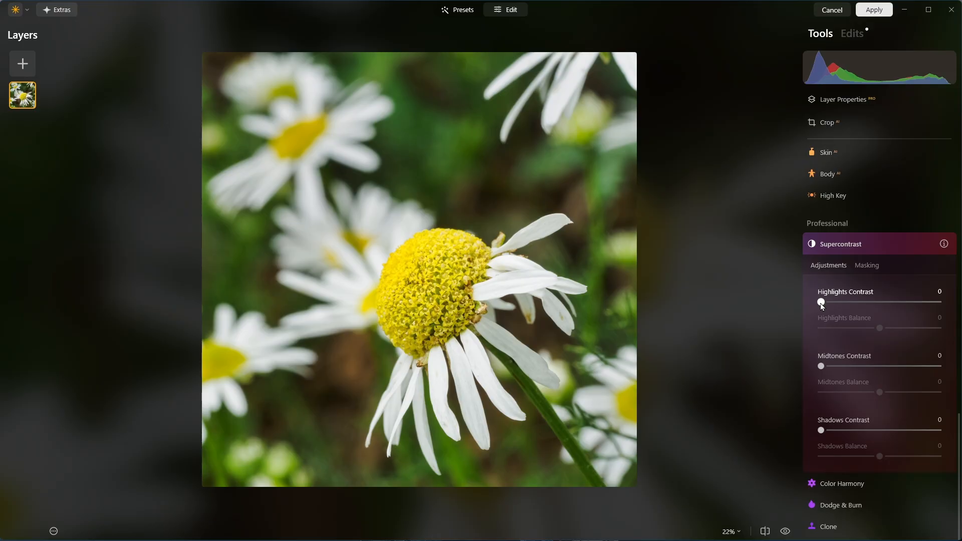
pyautogui.moveTo(820, 302); pyautogui.dragTo(853, 309)
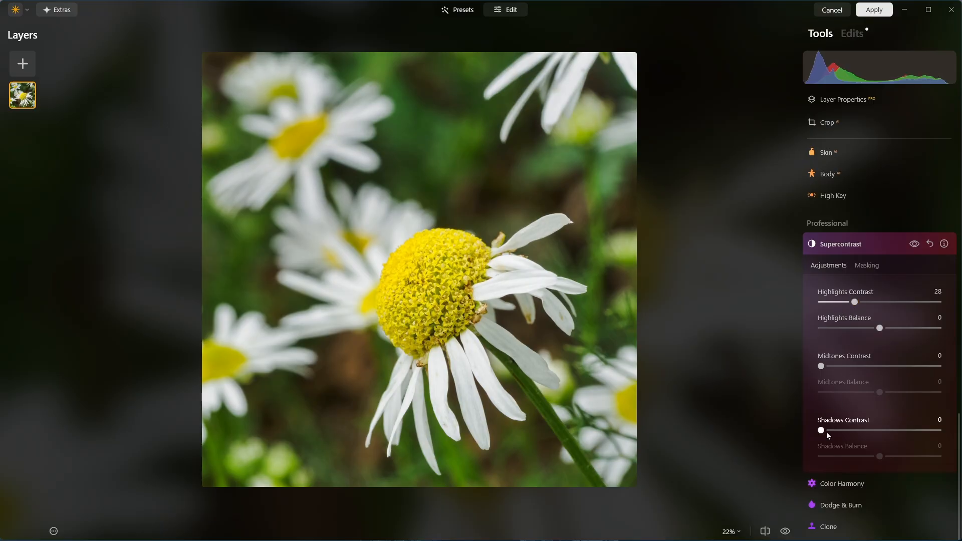
pyautogui.moveTo(822, 432); pyautogui.dragTo(840, 433)
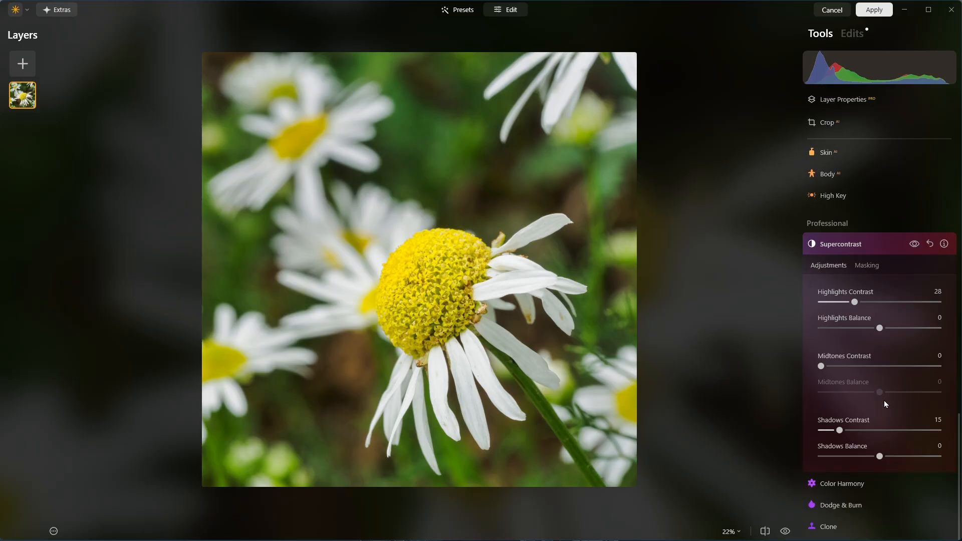
pyautogui.click(843, 241)
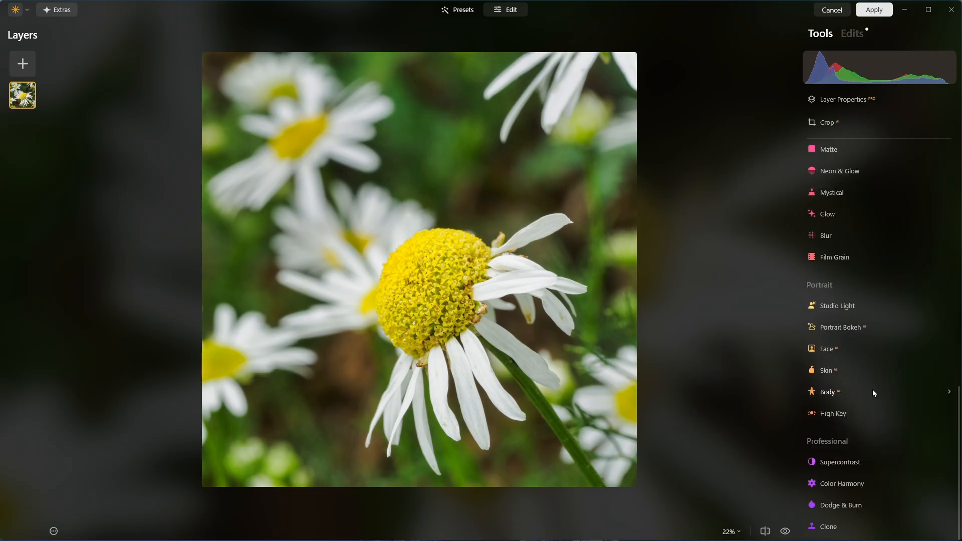
# Warm the photo with the Landscape tool by setting Golden Hour to 13.
pyautogui.scroll(1, 878, 381)
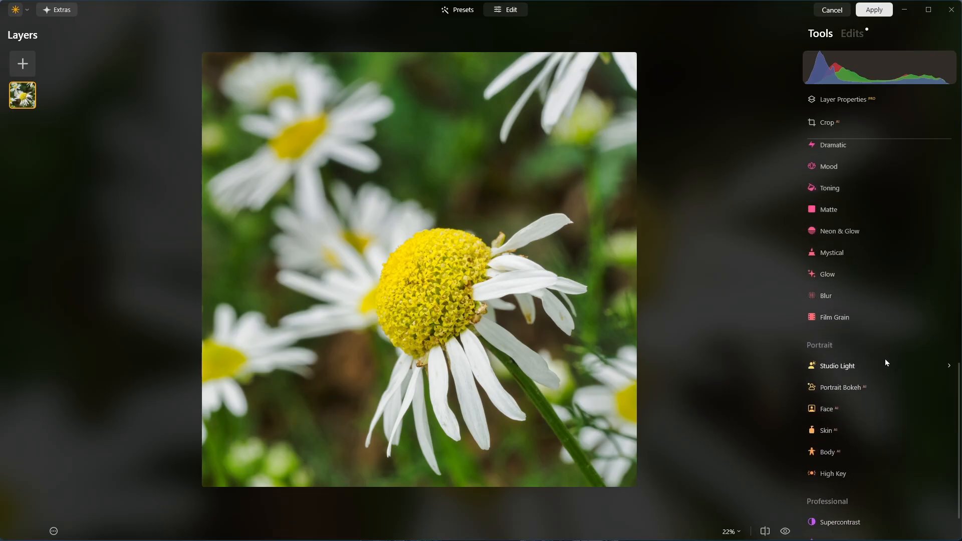
pyautogui.scroll(5, 886, 363)
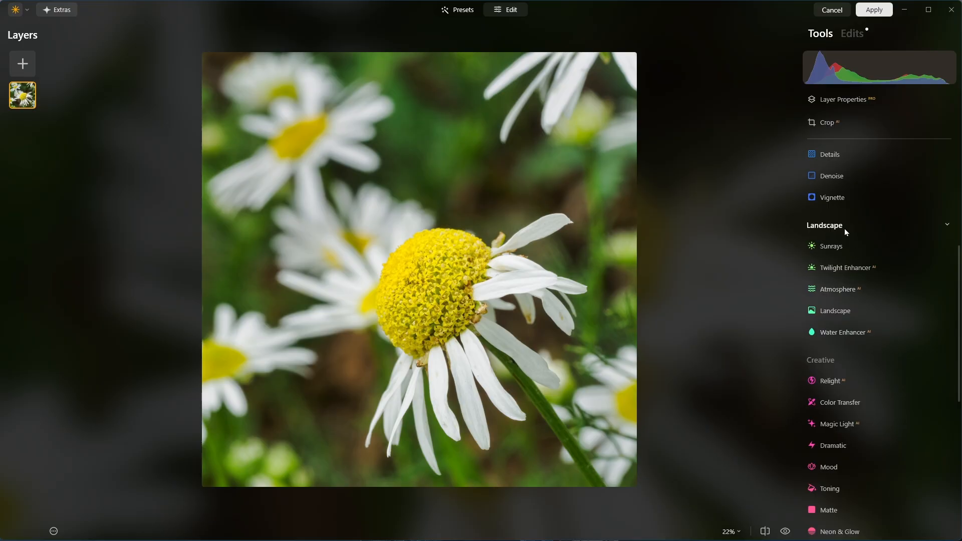
pyautogui.click(843, 311)
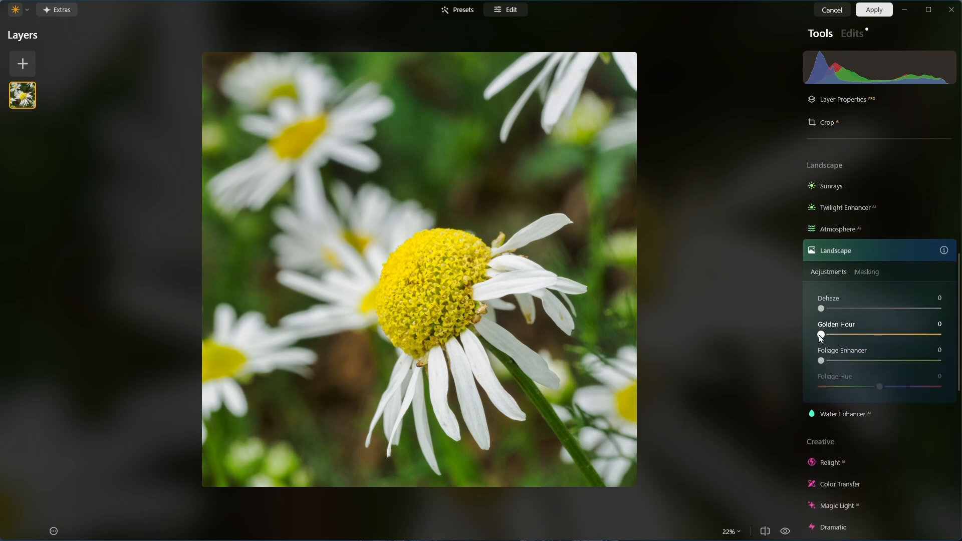
pyautogui.moveTo(820, 336); pyautogui.dragTo(835, 337)
# Compare the photo with and without the Landscape adjustment, leaving the adjustment switched on.
pyautogui.click(910, 252)
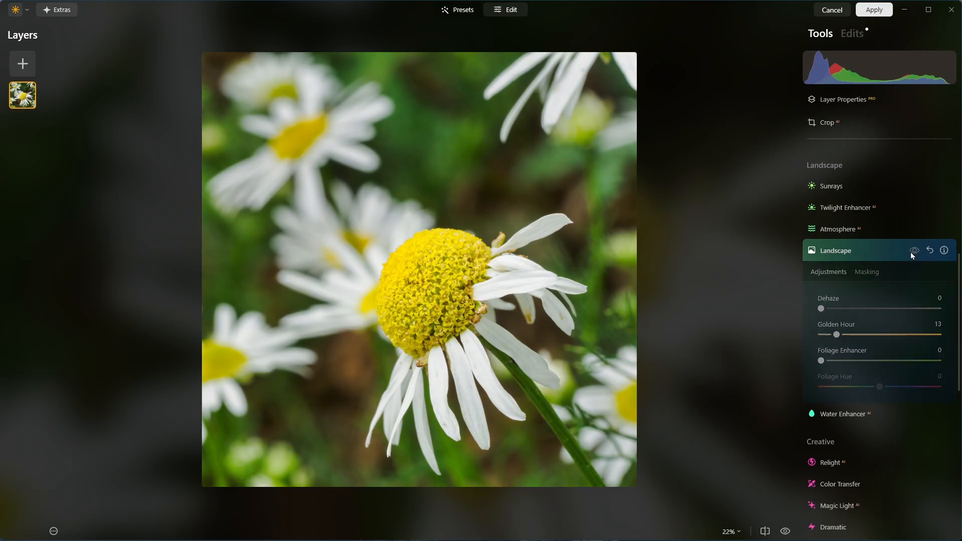
pyautogui.click(909, 252)
pyautogui.click(909, 251)
pyautogui.click(909, 251)
pyautogui.click(910, 251)
pyautogui.click(910, 251)
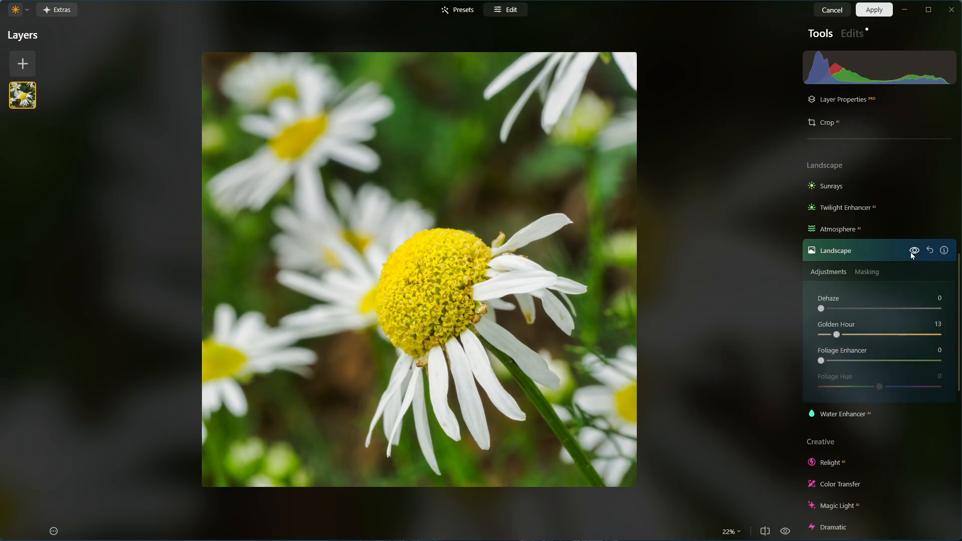
pyautogui.click(910, 251)
pyautogui.click(909, 251)
pyautogui.click(909, 251)
pyautogui.click(909, 251)
pyautogui.click(836, 251)
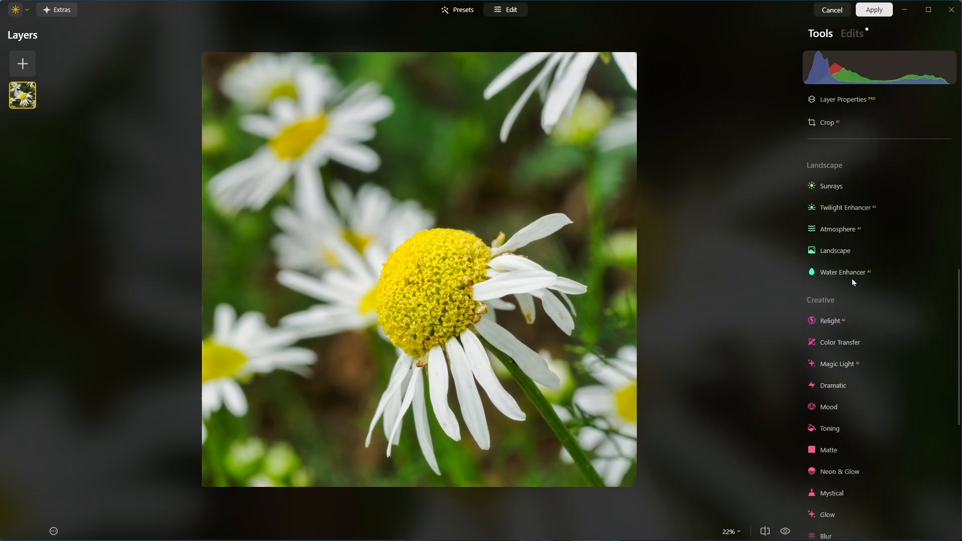
# Add a Glow effect of type Orton Effect Soft with its Amount set to 25 and its advanced settings expanded.
pyautogui.scroll(-1, 853, 275)
pyautogui.scroll(-3, 855, 271)
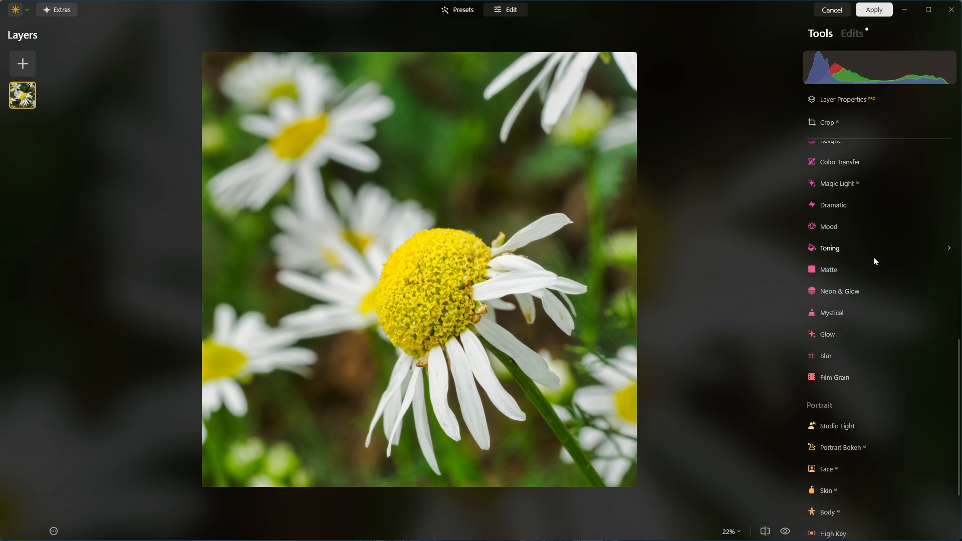
pyautogui.click(845, 335)
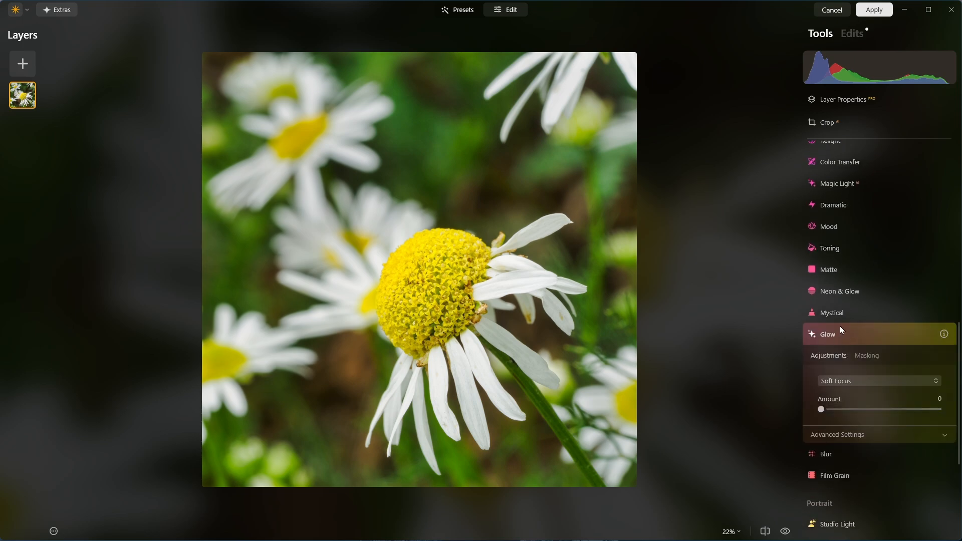
pyautogui.click(849, 380)
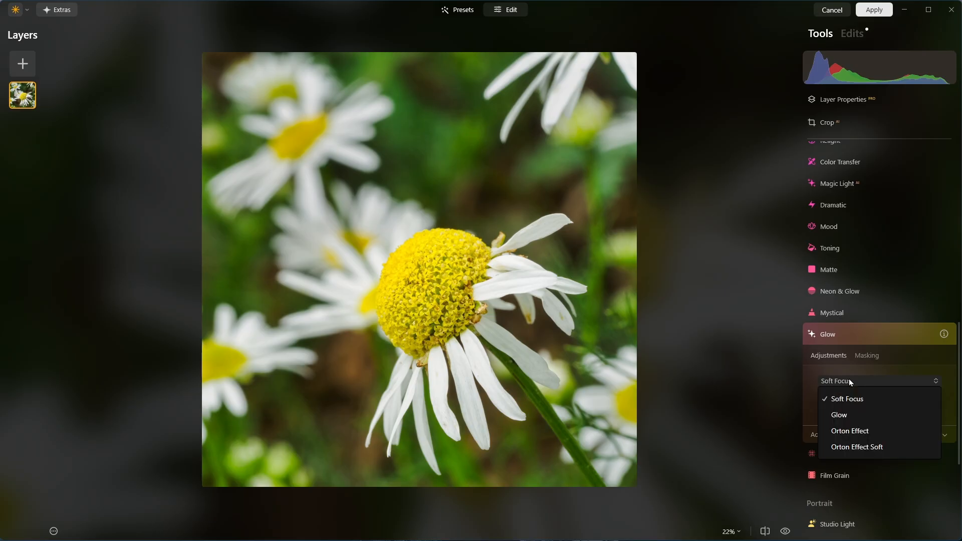
pyautogui.click(854, 449)
pyautogui.scroll(-1, 866, 339)
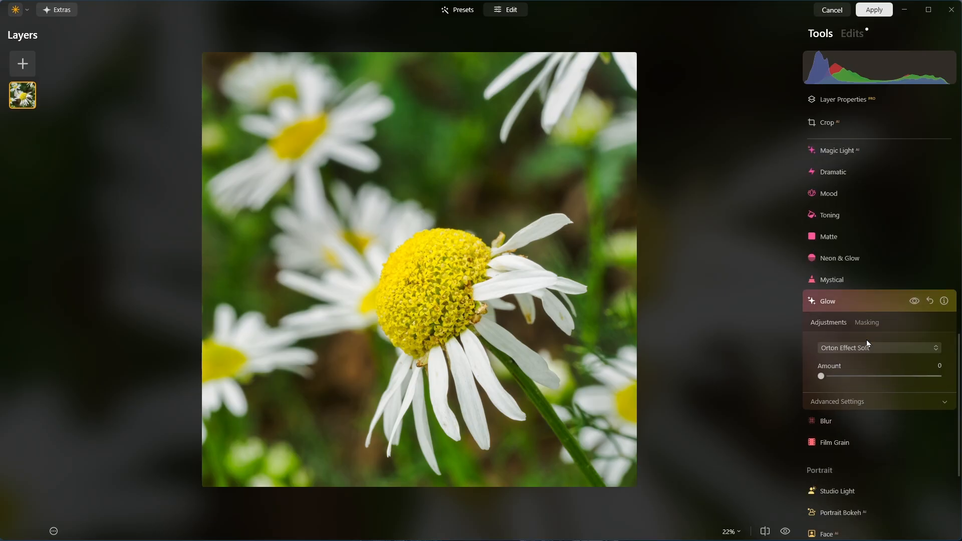
pyautogui.click(853, 382)
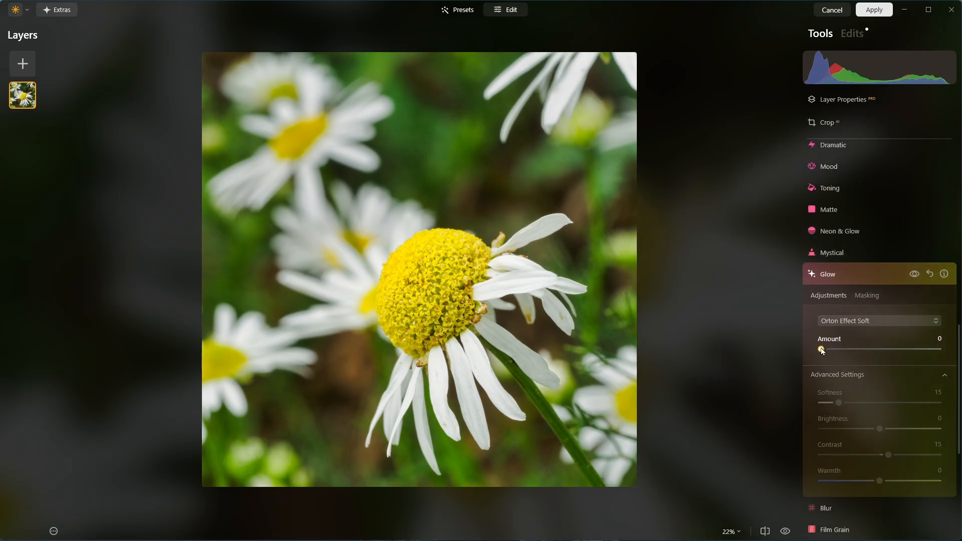
pyautogui.moveTo(821, 349); pyautogui.dragTo(852, 356)
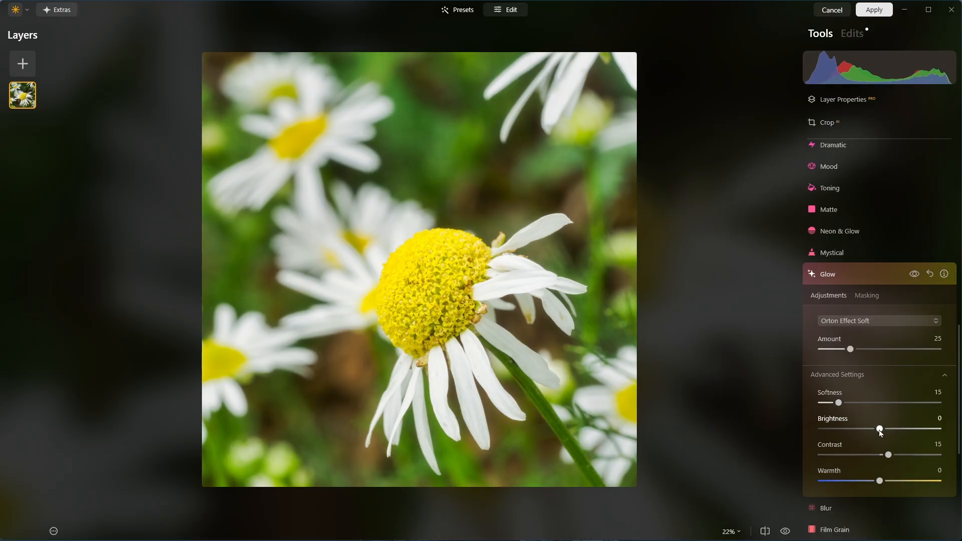
# Refine the Orton Effect Soft glow with Brightness -58, Contrast 26 and Amount 24.
pyautogui.moveTo(878, 430); pyautogui.dragTo(847, 433)
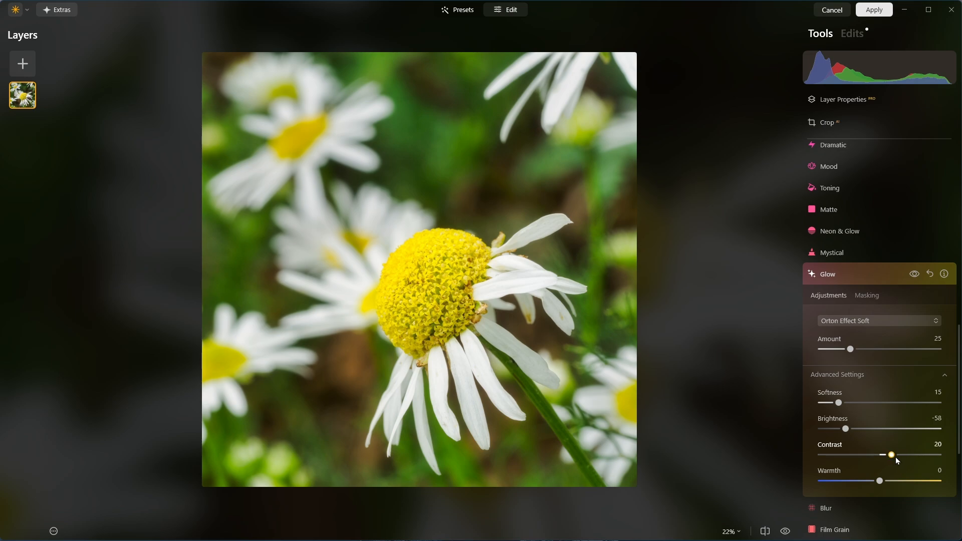
pyautogui.moveTo(895, 457)
pyautogui.mouseDown()
pyautogui.moveTo(884, 458)
pyautogui.moveTo(894, 454)
pyautogui.mouseUp()
pyautogui.moveTo(852, 352)
pyautogui.mouseDown()
pyautogui.moveTo(842, 353)
pyautogui.moveTo(851, 359)
pyautogui.mouseUp()
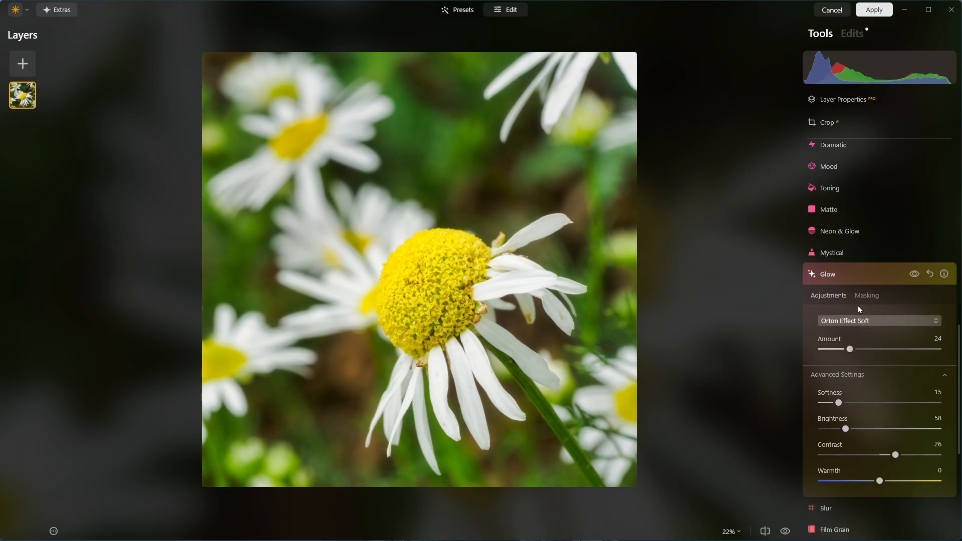
pyautogui.click(850, 275)
# Enhance the photo's texture with the Details tool by setting Large Details to 22.
pyautogui.scroll(6, 851, 284)
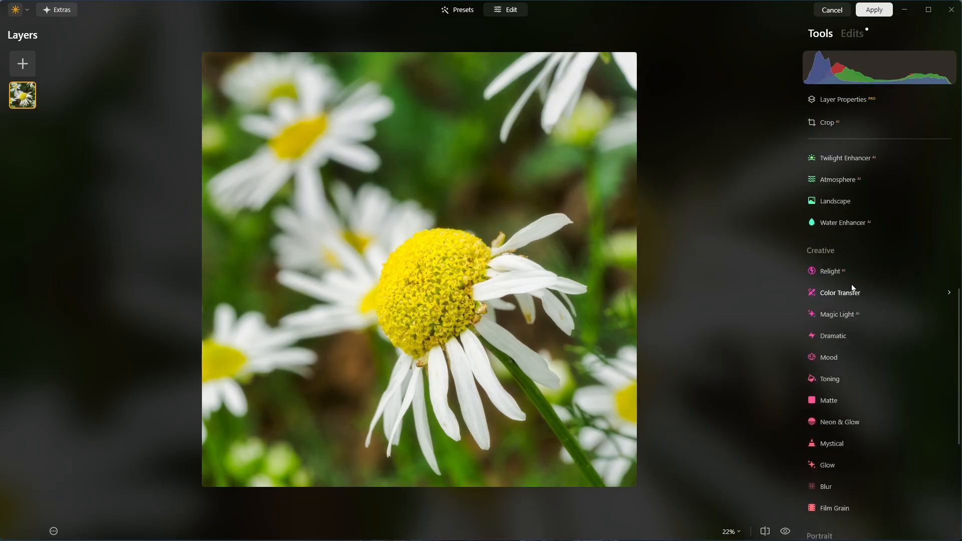
pyautogui.scroll(2, 851, 285)
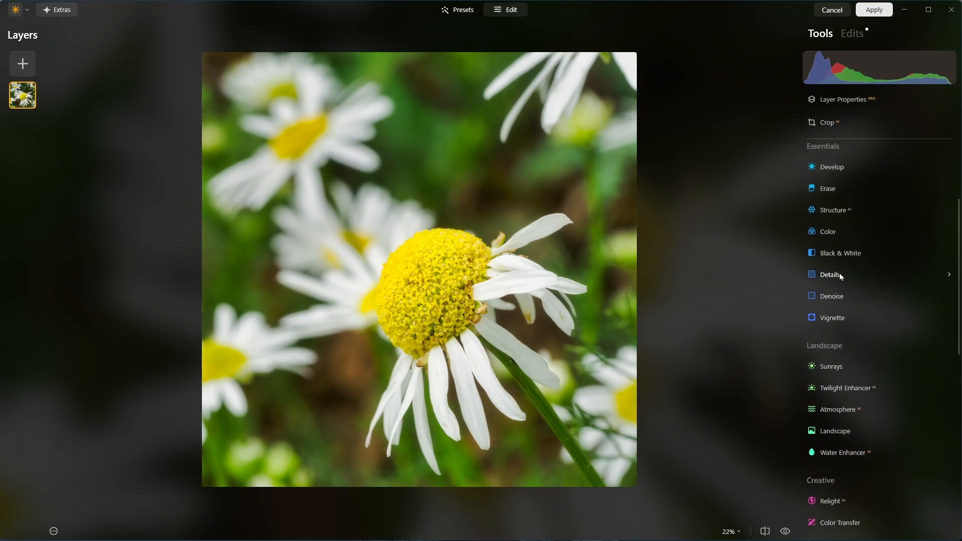
pyautogui.click(836, 276)
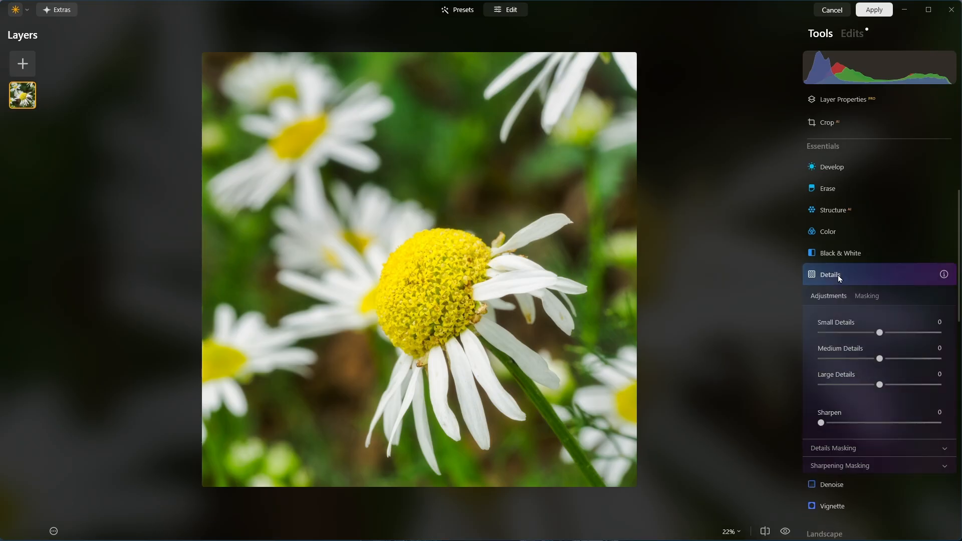
pyautogui.scroll(-1, 838, 275)
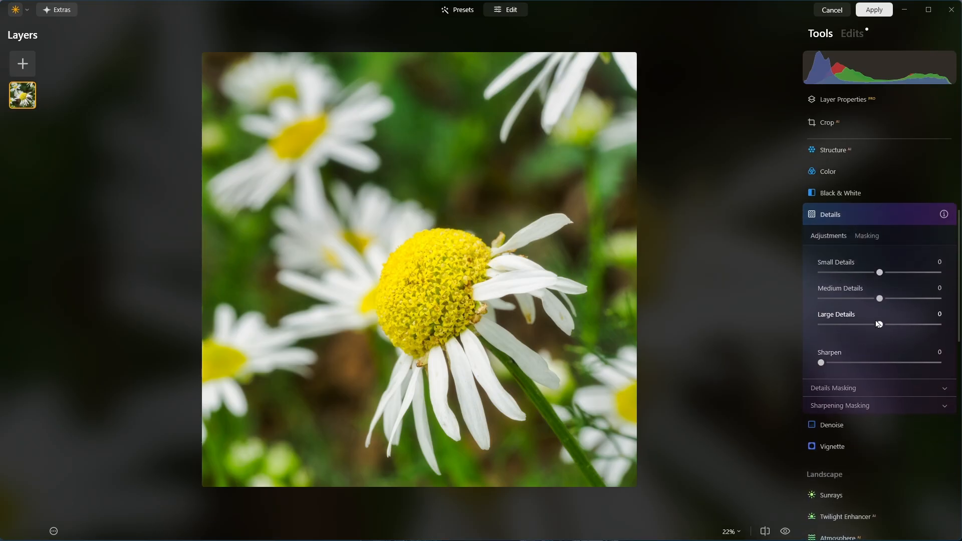
pyautogui.moveTo(878, 327); pyautogui.dragTo(893, 328)
pyautogui.moveTo(895, 329); pyautogui.dragTo(891, 328)
# Compare the photo with and without the Details adjustment, leaving the adjustment switched on.
pyautogui.click(912, 218)
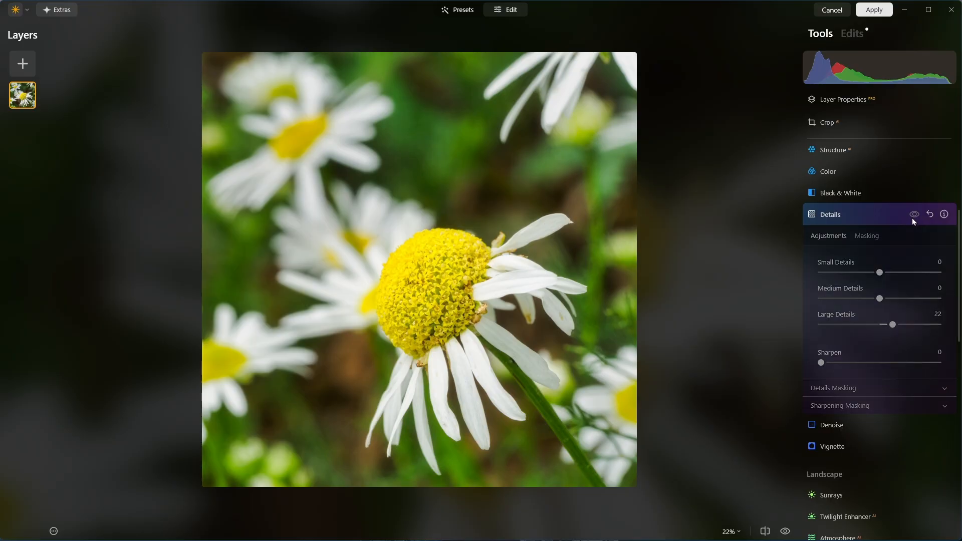
pyautogui.click(910, 219)
pyautogui.click(910, 219)
pyautogui.click(910, 219)
pyautogui.click(910, 218)
pyautogui.click(909, 219)
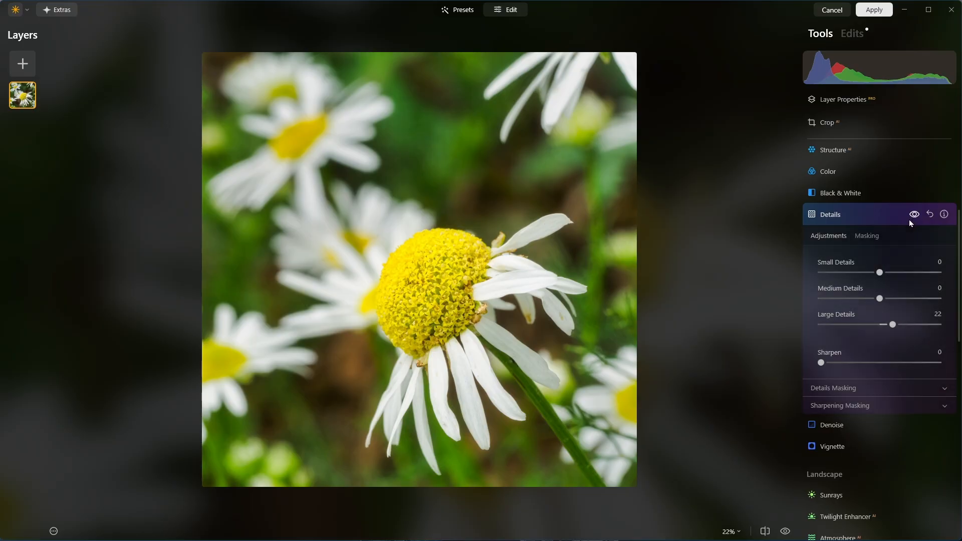
# Recheck the effect of the Details adjustment on the daisy and close the Details tool.
pyautogui.click(908, 219)
pyautogui.click(909, 219)
pyautogui.click(839, 218)
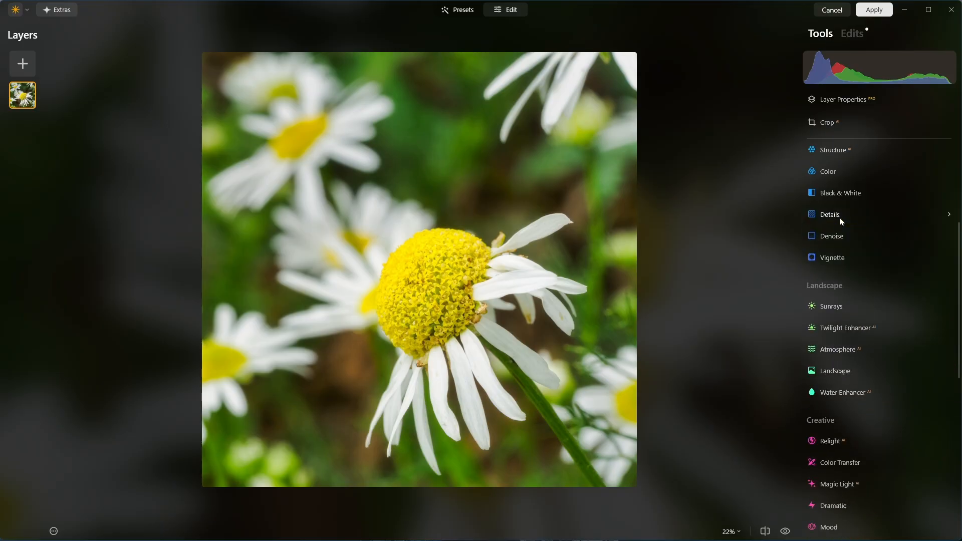
# Apply a Matte effect with Amount 22, Fade 26, Contrast 34 and Vividness -37.
pyautogui.scroll(-3, 842, 239)
pyautogui.scroll(-3, 843, 240)
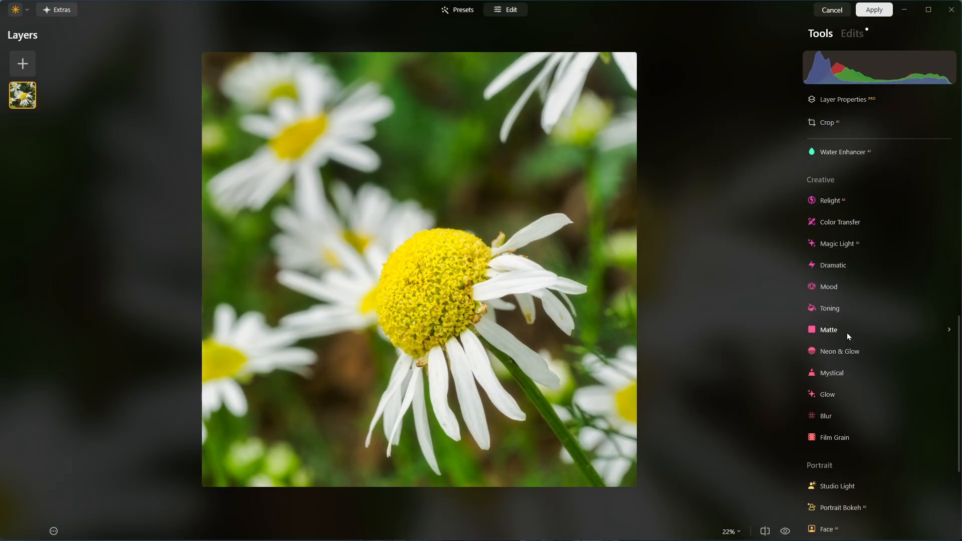
pyautogui.click(831, 330)
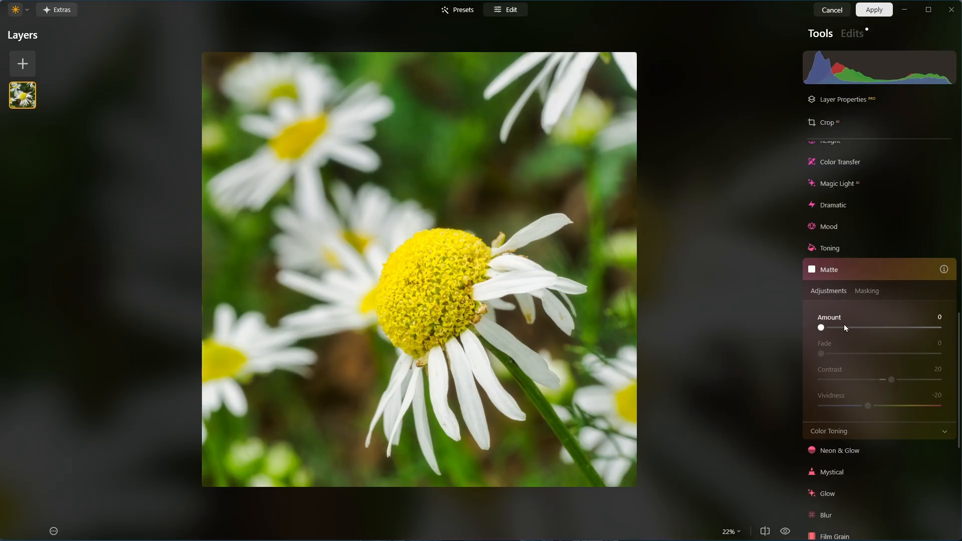
pyautogui.moveTo(834, 329)
pyautogui.mouseDown()
pyautogui.moveTo(851, 329)
pyautogui.moveTo(828, 335)
pyautogui.moveTo(851, 334)
pyautogui.moveTo(843, 339)
pyautogui.mouseUp()
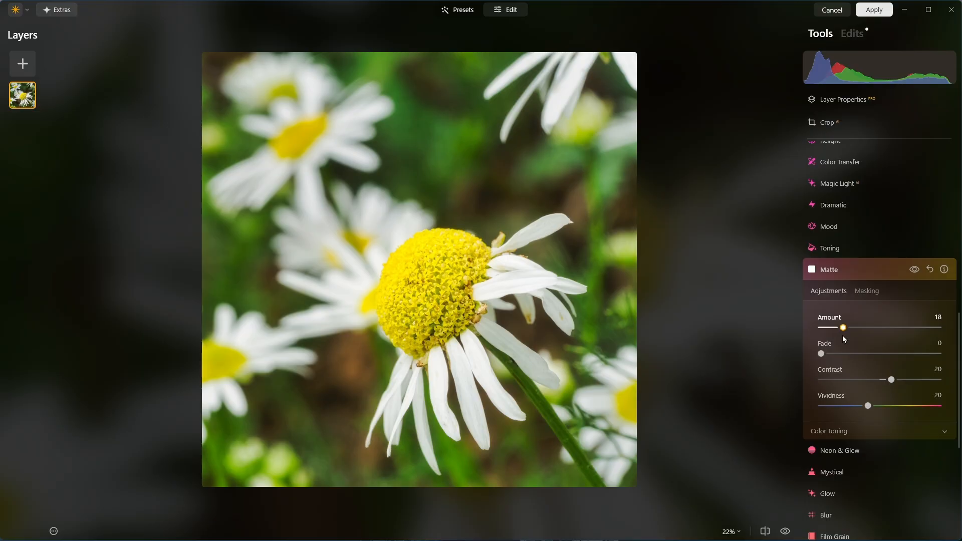
pyautogui.moveTo(843, 336); pyautogui.dragTo(847, 336)
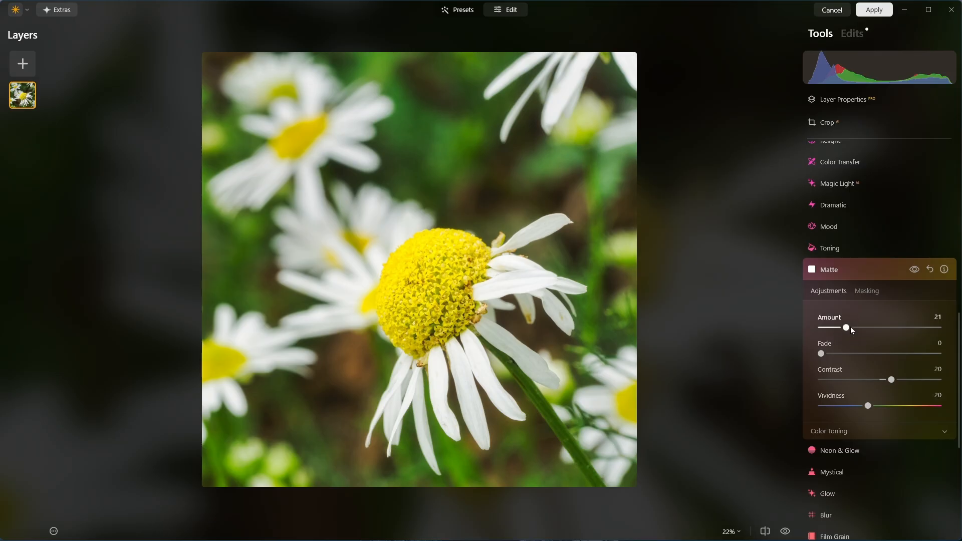
pyautogui.moveTo(845, 328)
pyautogui.mouseDown()
pyautogui.moveTo(857, 329)
pyautogui.moveTo(844, 328)
pyautogui.mouseUp()
pyautogui.moveTo(822, 356); pyautogui.dragTo(855, 357)
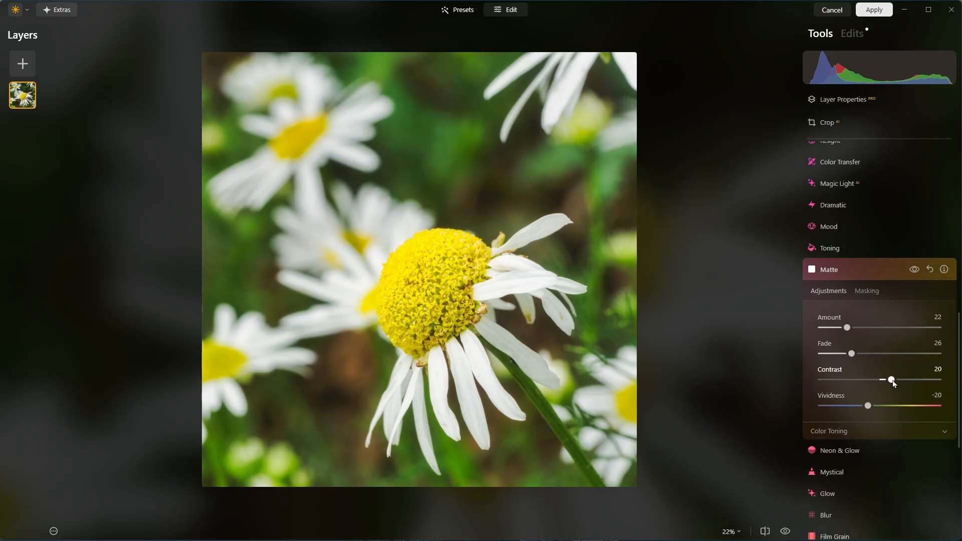
pyautogui.moveTo(889, 380)
pyautogui.mouseDown()
pyautogui.moveTo(909, 386)
pyautogui.moveTo(888, 384)
pyautogui.moveTo(900, 382)
pyautogui.mouseUp()
pyautogui.moveTo(868, 407); pyautogui.dragTo(858, 407)
# Set the Matte effect's Color Toning to Range 58, Hue 307 and Saturation 76.
pyautogui.click(843, 432)
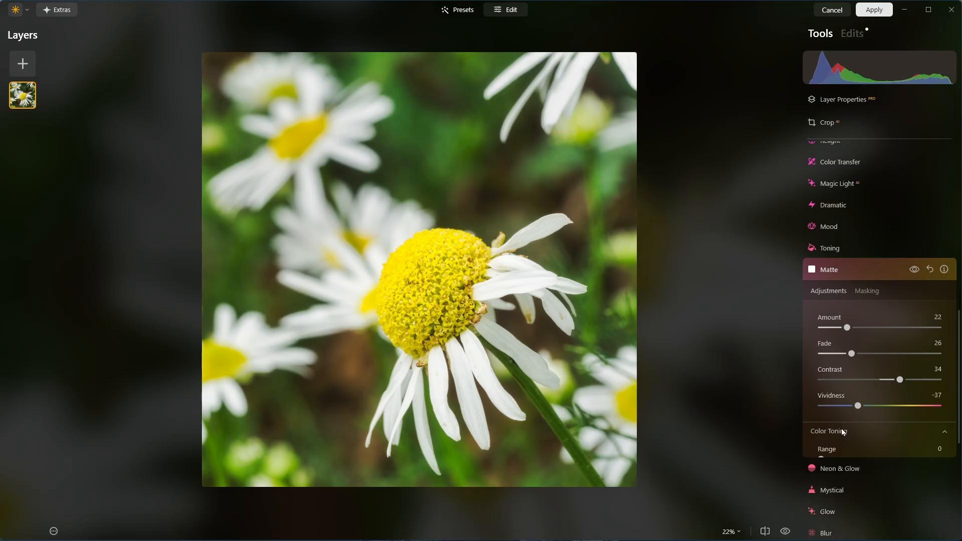
pyautogui.scroll(-3, 843, 431)
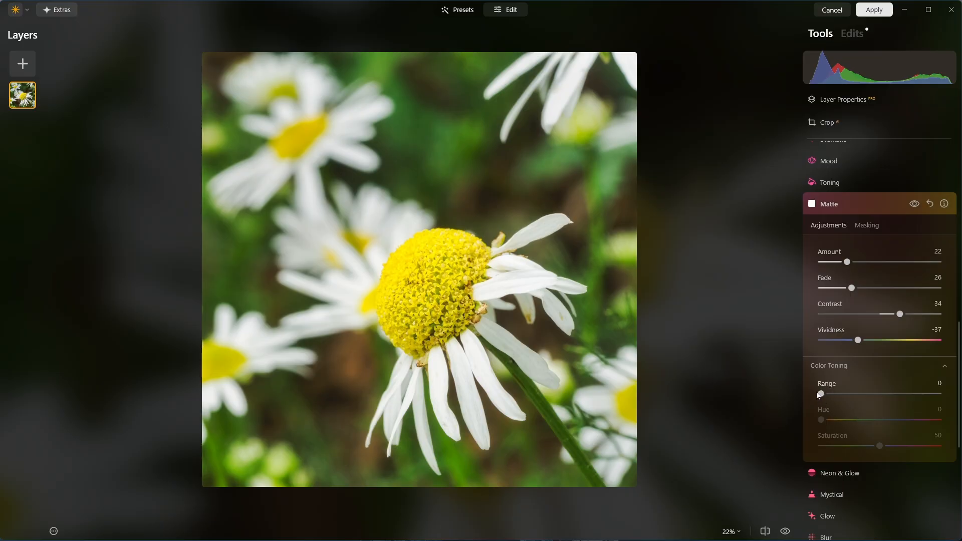
pyautogui.moveTo(820, 393); pyautogui.dragTo(877, 396)
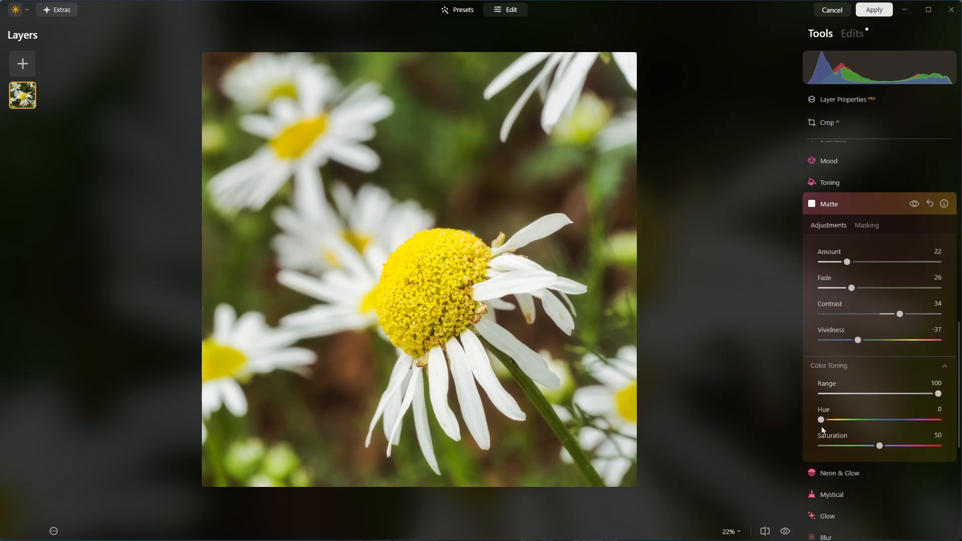
pyautogui.moveTo(820, 422); pyautogui.dragTo(913, 447)
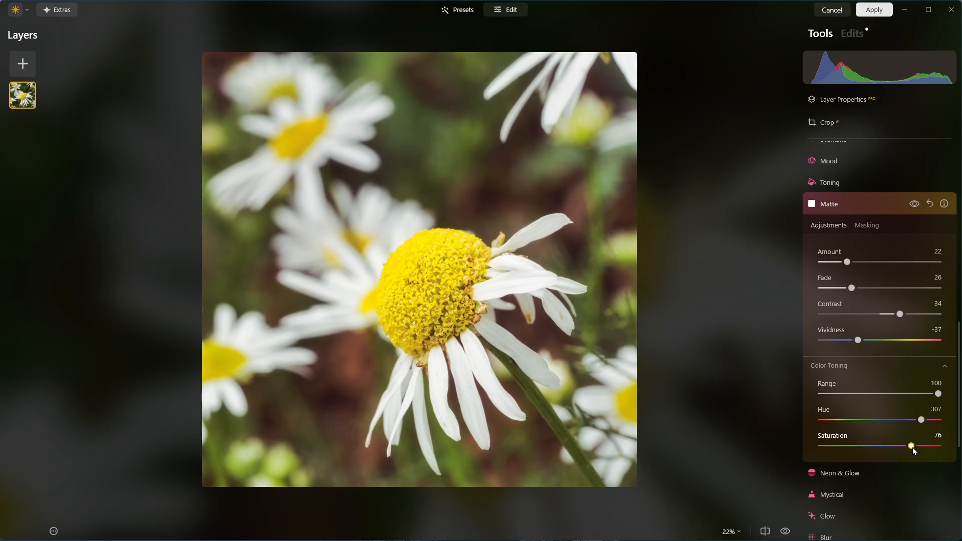
pyautogui.moveTo(914, 451); pyautogui.dragTo(914, 450)
pyautogui.moveTo(940, 399); pyautogui.dragTo(892, 403)
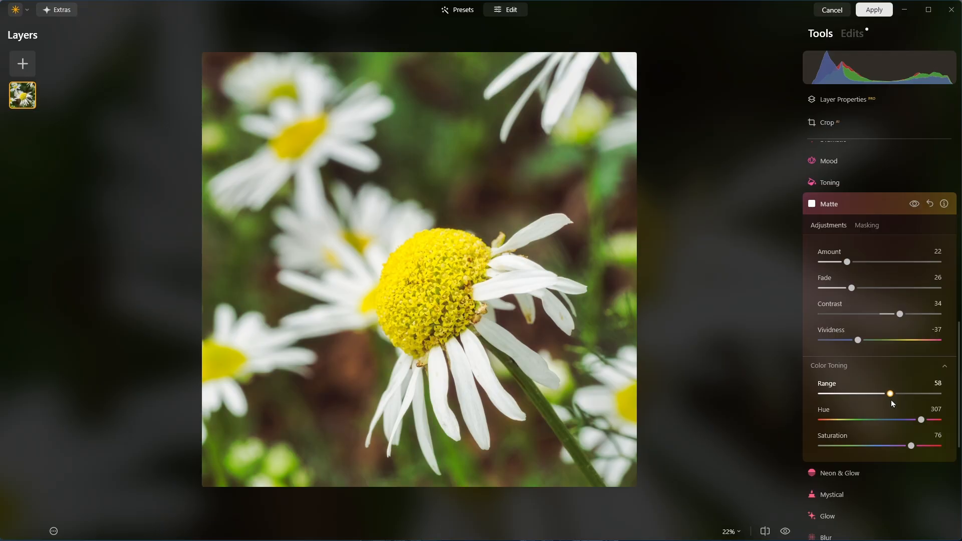
pyautogui.moveTo(892, 404); pyautogui.dragTo(892, 403)
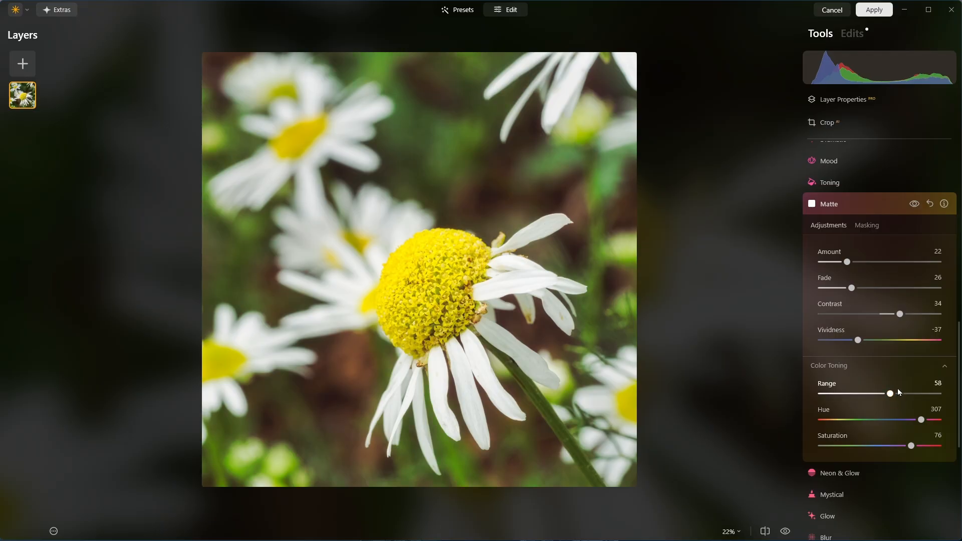
# Compare the photo with and without the Matte effect, leave it switched on and close the tool.
pyautogui.click(912, 204)
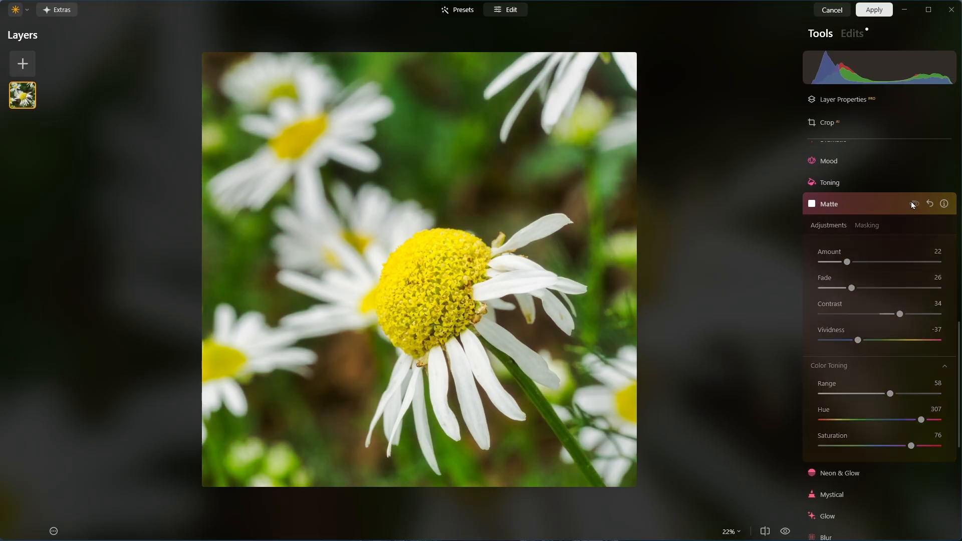
pyautogui.click(912, 204)
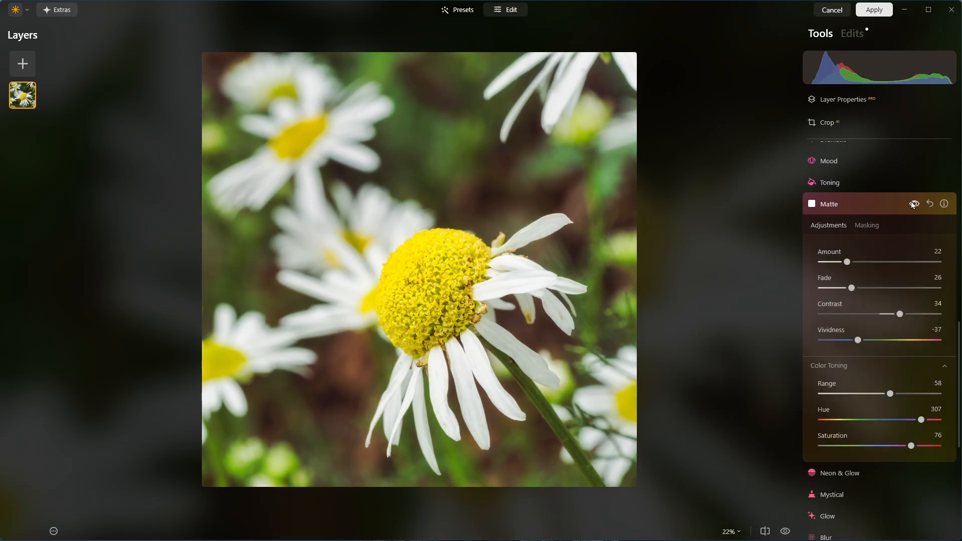
pyautogui.click(833, 206)
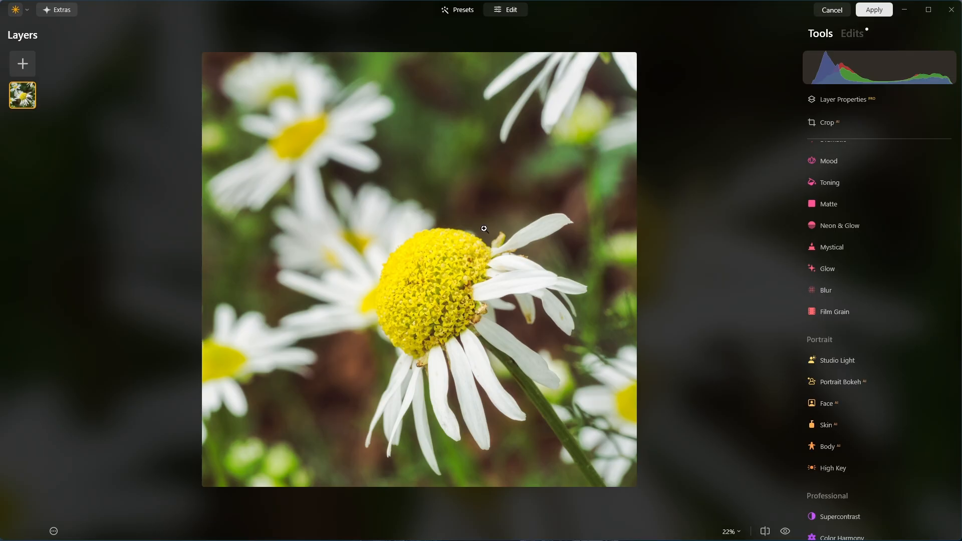
# Lower the Blacks slightly with the Develop tool's Blacks & Whites settings to deepen the dark areas.
pyautogui.scroll(8, 841, 247)
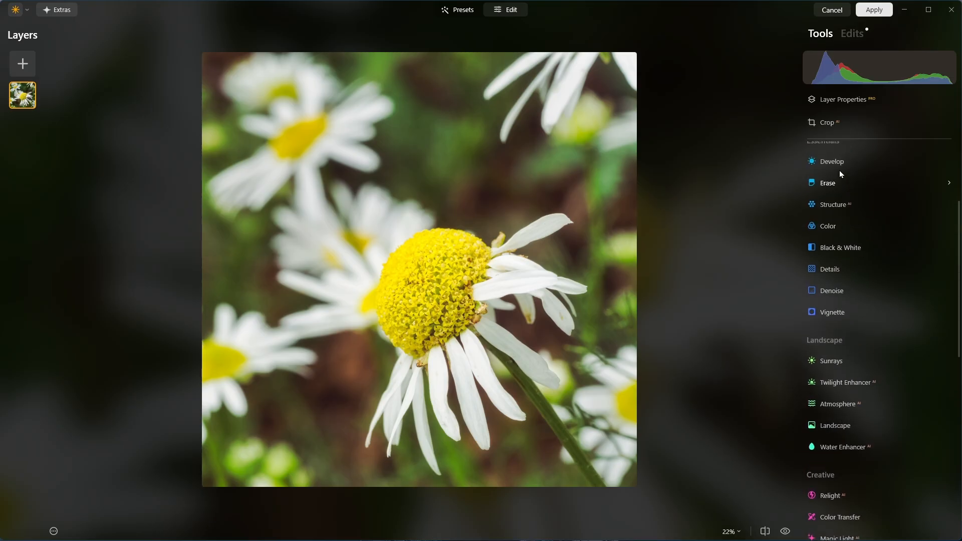
pyautogui.click(837, 164)
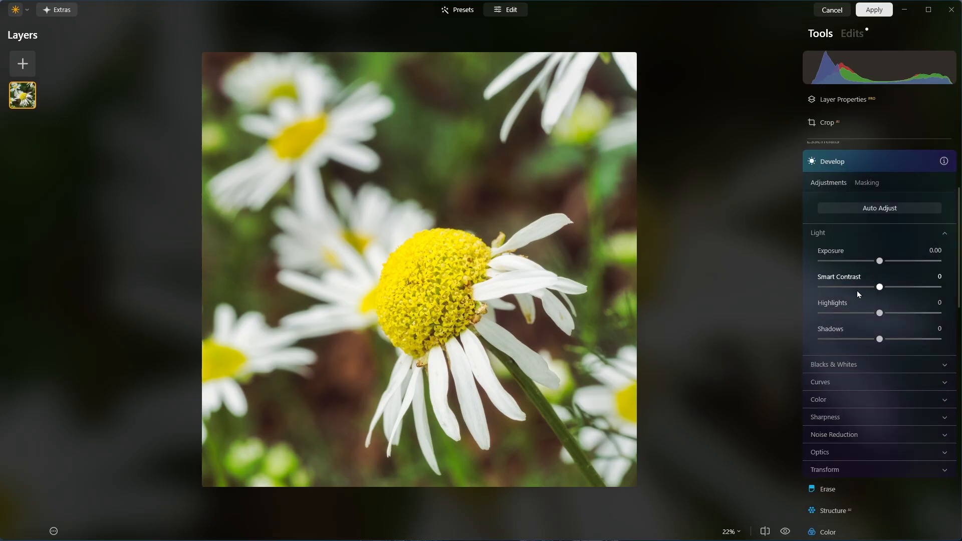
pyautogui.click(851, 365)
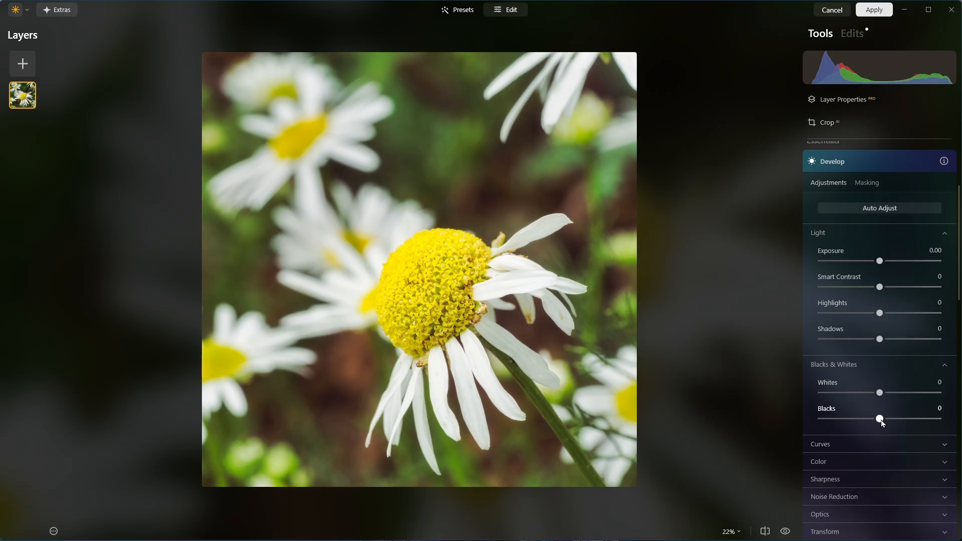
pyautogui.moveTo(880, 419); pyautogui.dragTo(876, 419)
pyautogui.moveTo(876, 419); pyautogui.dragTo(876, 419)
# Compare the photo with and without the Develop adjustment, leave it switched on and close the tool.
pyautogui.click(909, 163)
pyautogui.click(910, 163)
pyautogui.click(910, 163)
pyautogui.click(911, 164)
pyautogui.click(910, 164)
pyautogui.click(911, 164)
pyautogui.click(911, 164)
pyautogui.click(910, 163)
pyautogui.click(837, 159)
# Tone the shadows with the Toning tool using Hue 353, Balance 73 and a moderate Saturation.
pyautogui.scroll(-5, 850, 283)
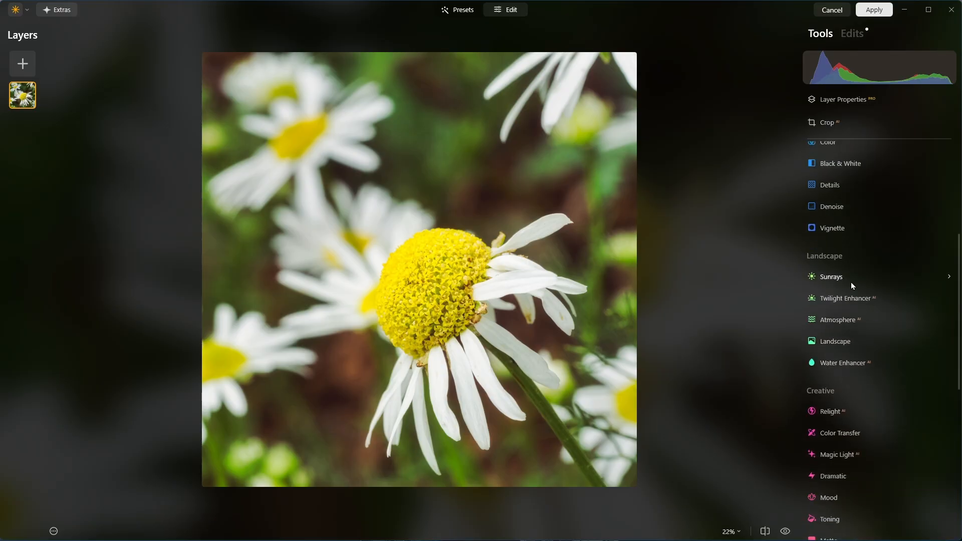
pyautogui.scroll(-1, 855, 282)
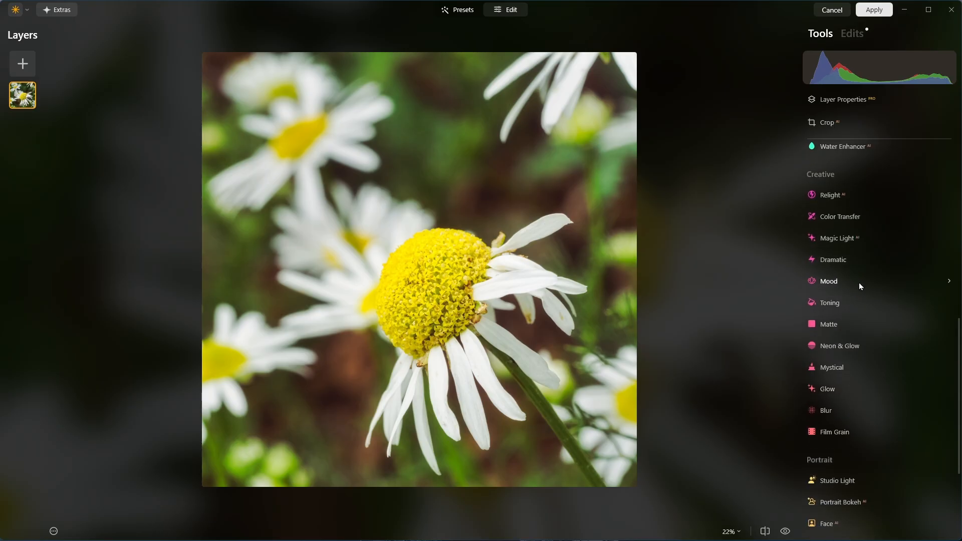
pyautogui.click(825, 300)
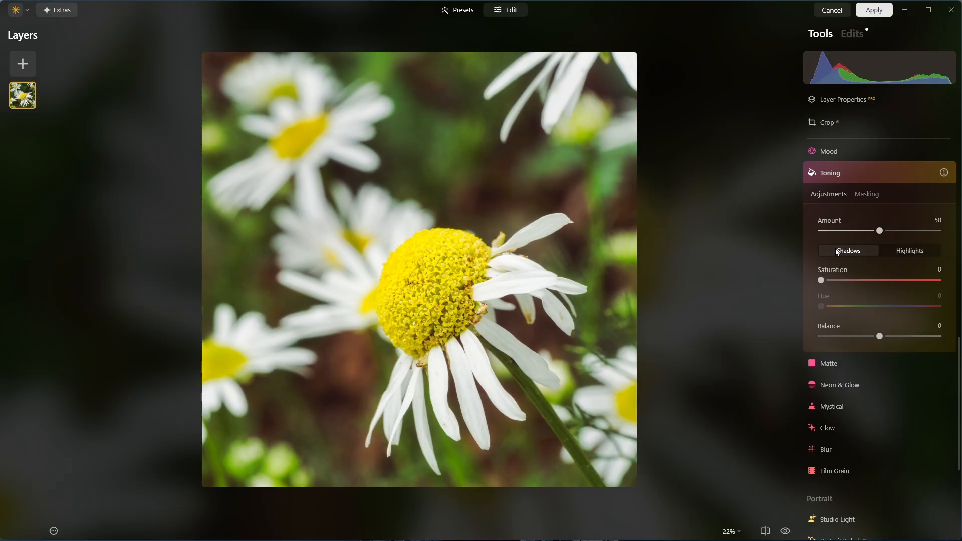
pyautogui.moveTo(820, 280); pyautogui.dragTo(940, 281)
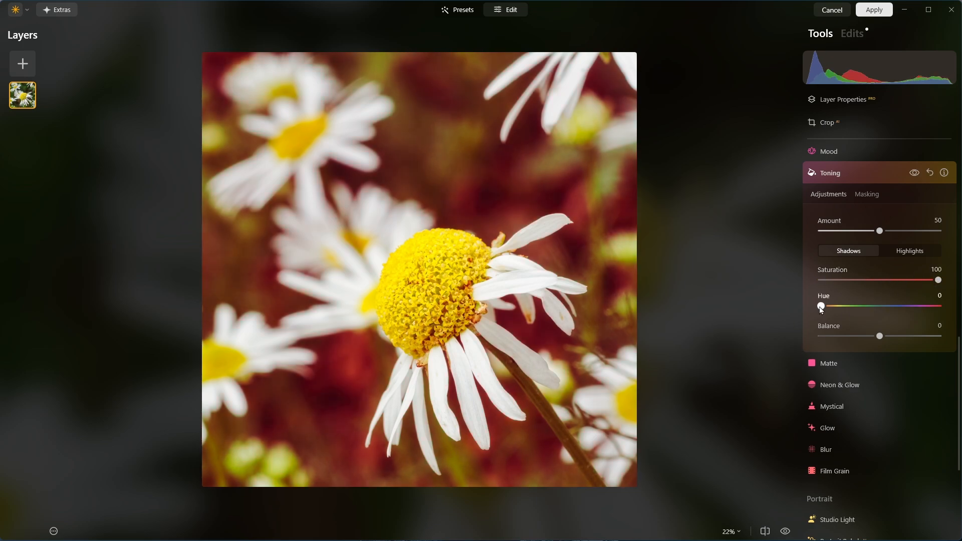
pyautogui.moveTo(821, 306); pyautogui.dragTo(911, 314)
pyautogui.moveTo(936, 306)
pyautogui.mouseDown()
pyautogui.moveTo(805, 308)
pyautogui.moveTo(940, 309)
pyautogui.mouseUp()
pyautogui.moveTo(938, 309); pyautogui.dragTo(936, 309)
pyautogui.moveTo(879, 336); pyautogui.dragTo(905, 340)
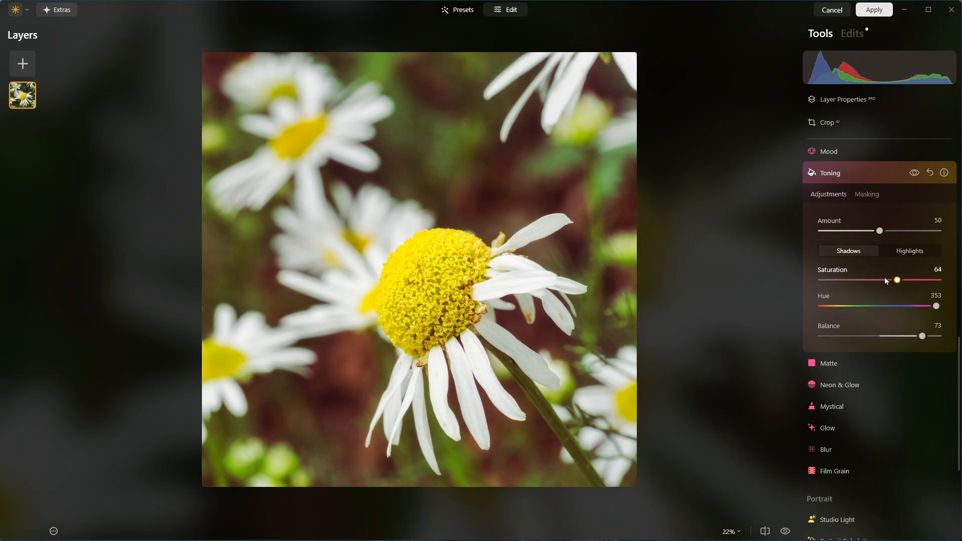
pyautogui.moveTo(884, 277)
pyautogui.mouseDown()
pyautogui.moveTo(834, 279)
pyautogui.moveTo(883, 278)
pyautogui.moveTo(835, 276)
pyautogui.moveTo(874, 276)
pyautogui.mouseUp()
pyautogui.click(834, 173)
# Add a second Toning adjustment for the highlights with Saturation 49, Hue 206 and Balance -93.
pyautogui.click(834, 173)
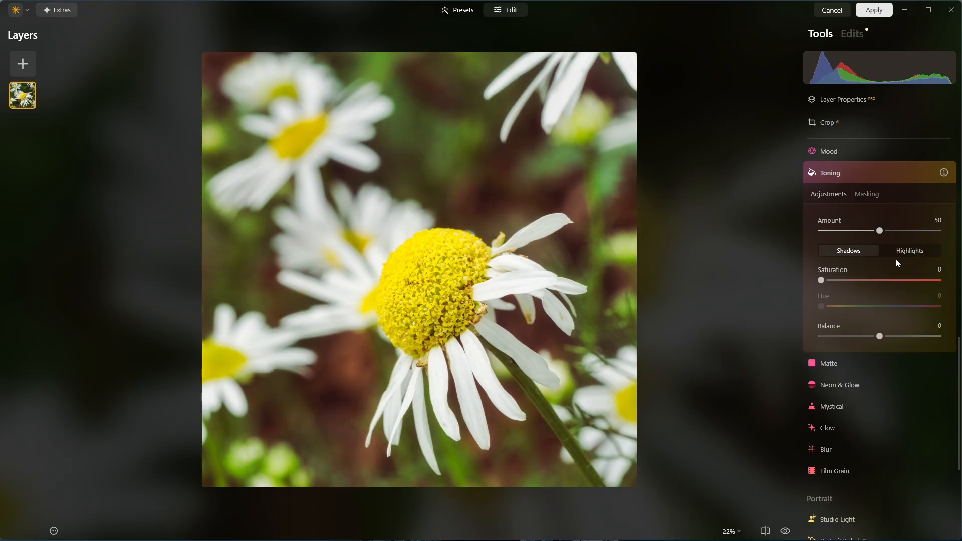
pyautogui.click(904, 256)
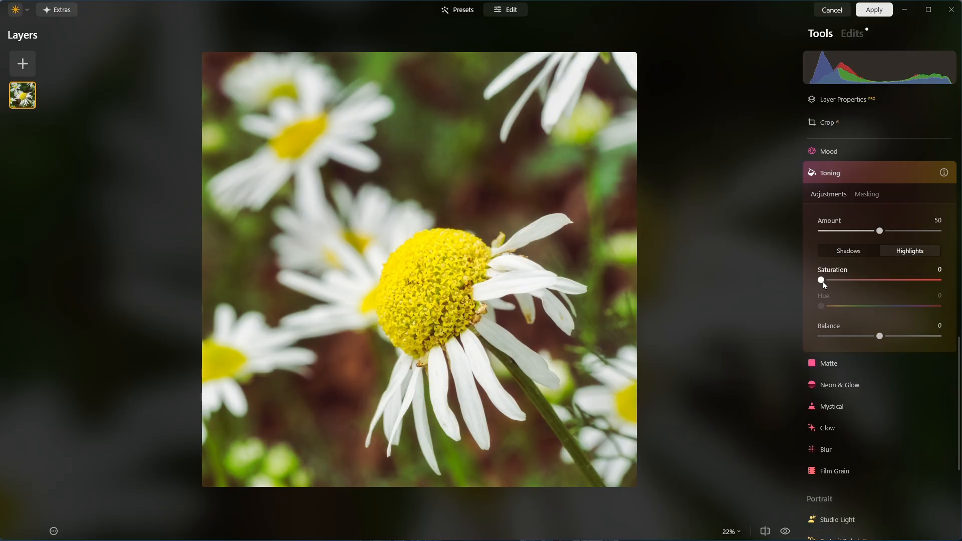
pyautogui.moveTo(822, 281); pyautogui.dragTo(952, 282)
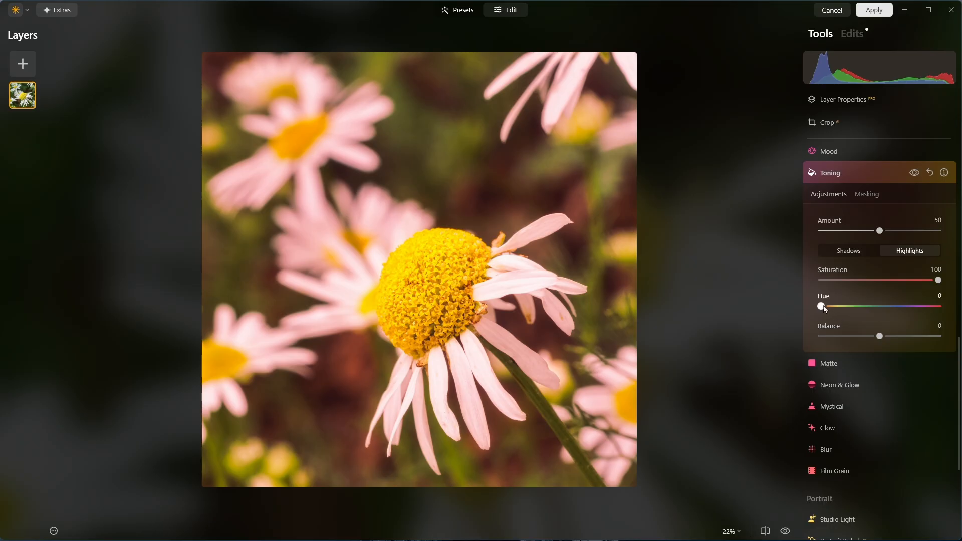
pyautogui.moveTo(820, 306); pyautogui.dragTo(826, 337)
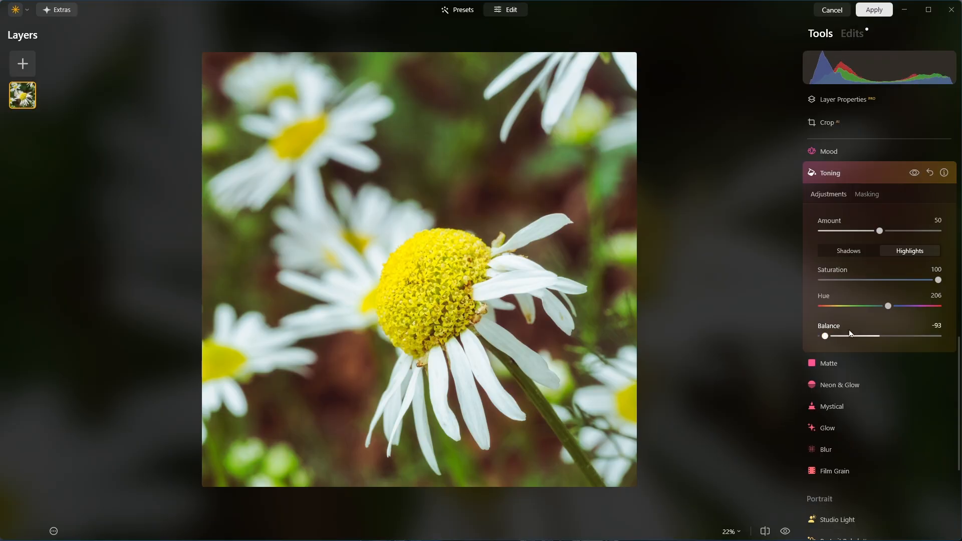
pyautogui.moveTo(937, 280); pyautogui.dragTo(880, 276)
# Compare the photo with and without the highlights Toning, leave it switched on and close the tool.
pyautogui.click(910, 174)
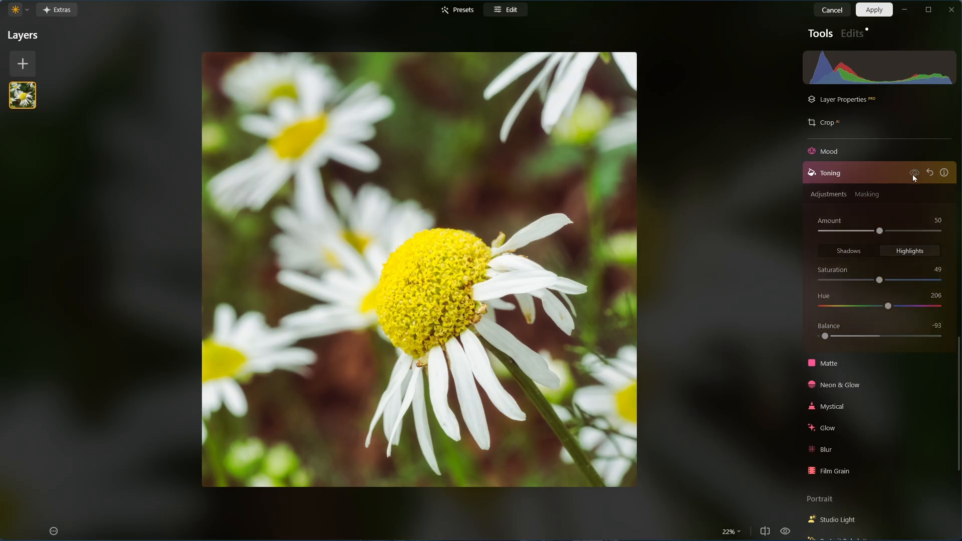
pyautogui.click(912, 174)
pyautogui.click(912, 175)
pyautogui.click(912, 175)
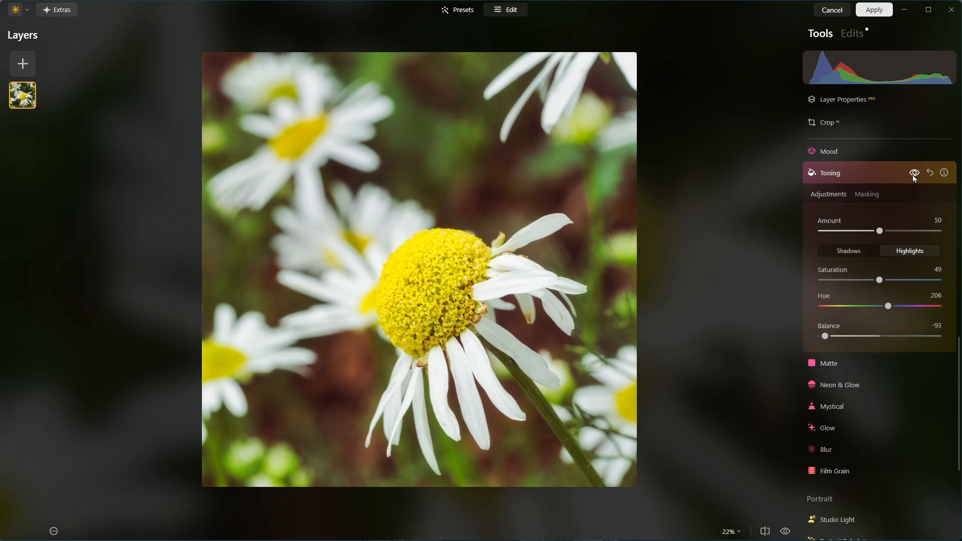
pyautogui.click(839, 178)
# Compare the original photo with the fully edited version, ending on the edited version.
pyautogui.scroll(3, 874, 256)
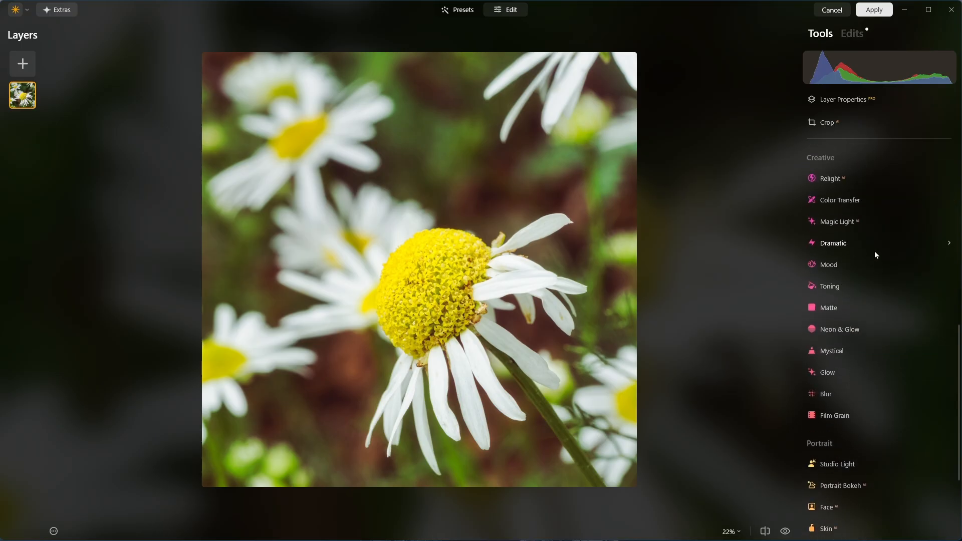
pyautogui.scroll(3, 875, 252)
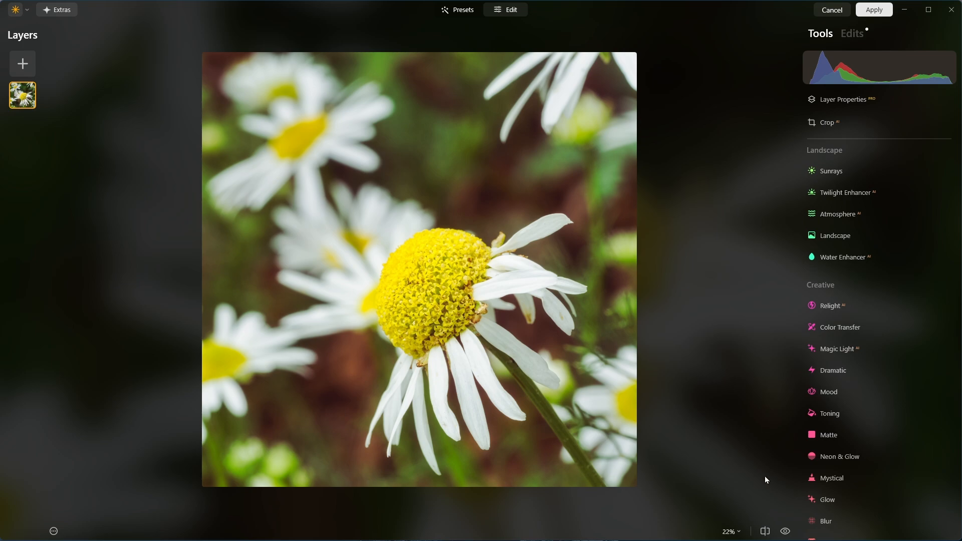
pyautogui.click(789, 534)
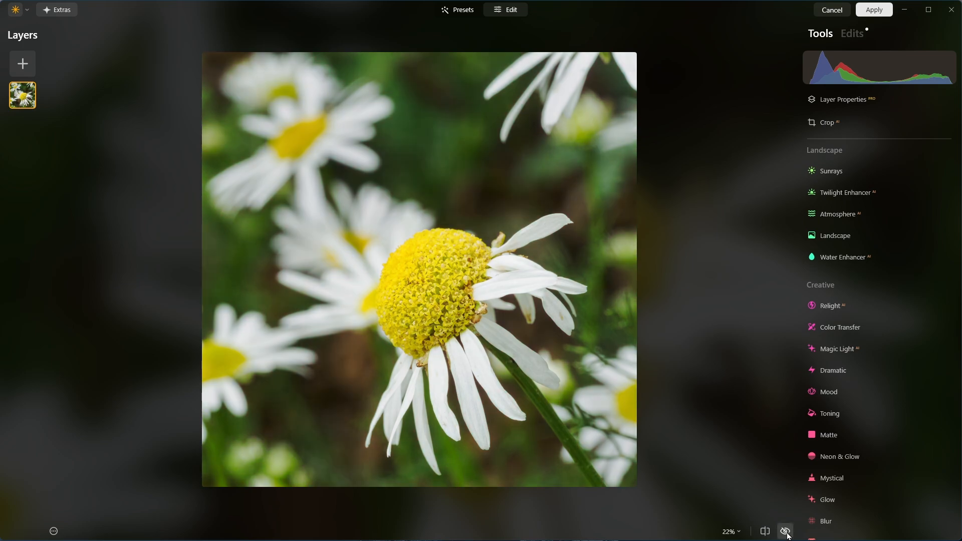
pyautogui.click(786, 532)
pyautogui.click(786, 532)
pyautogui.click(785, 532)
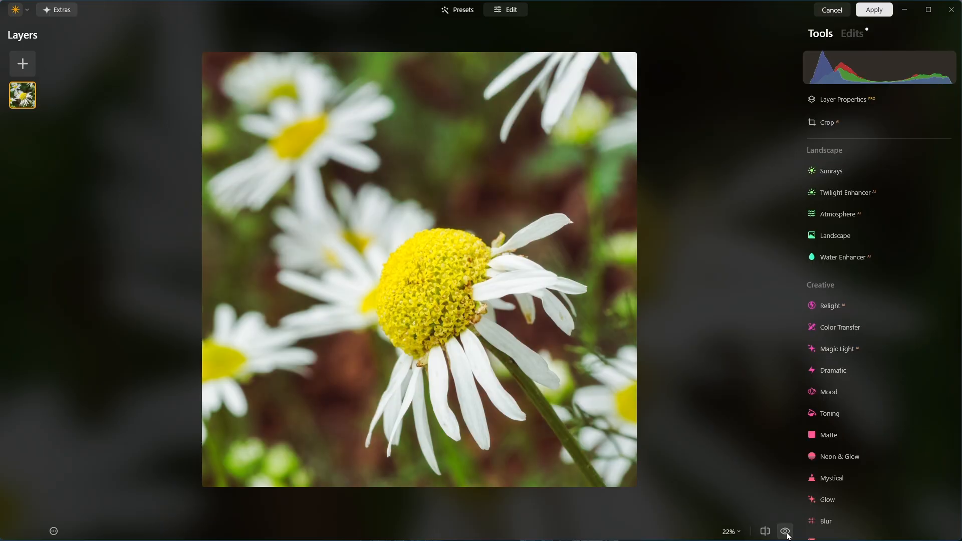
pyautogui.click(785, 532)
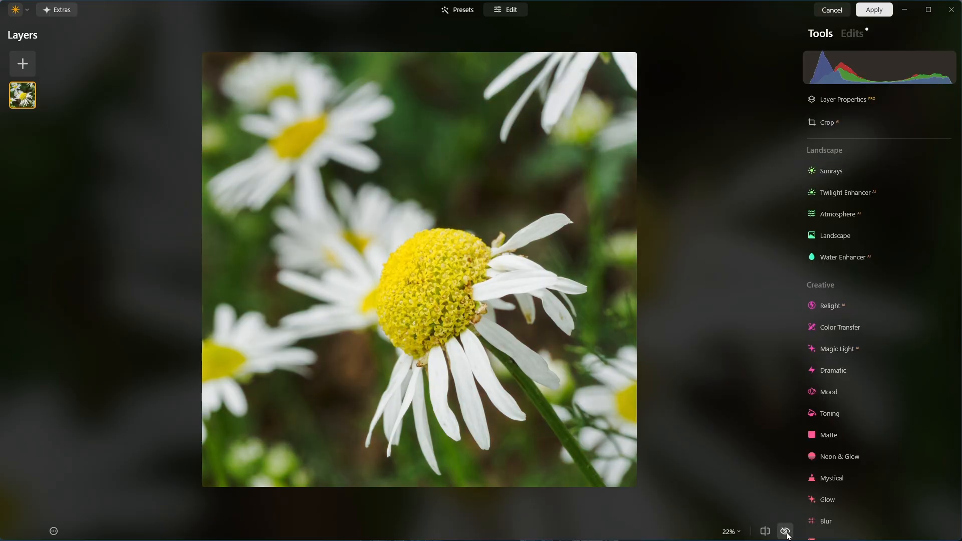
pyautogui.click(786, 532)
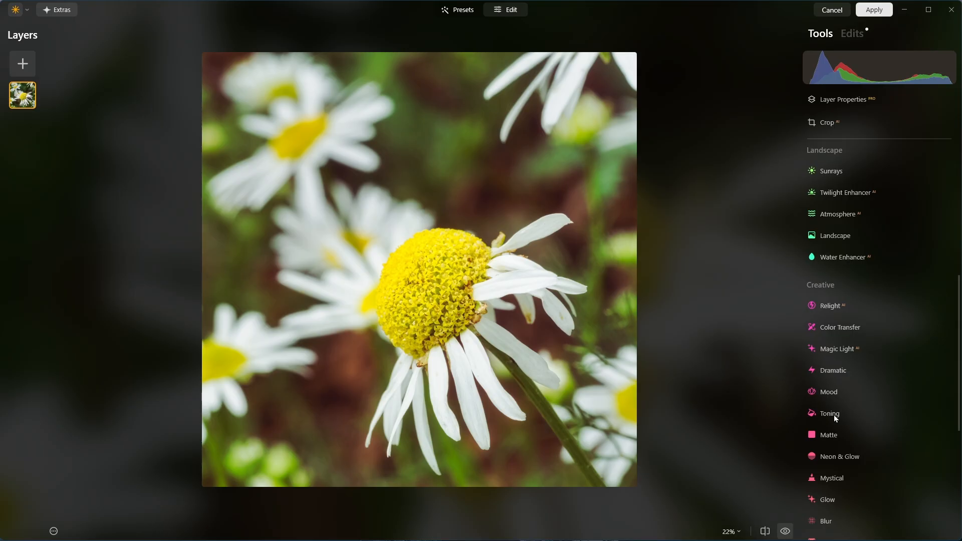
# Add a vignette to the daisy photo with Amount -48, Feather 55 and Size 32.
pyautogui.scroll(4, 866, 342)
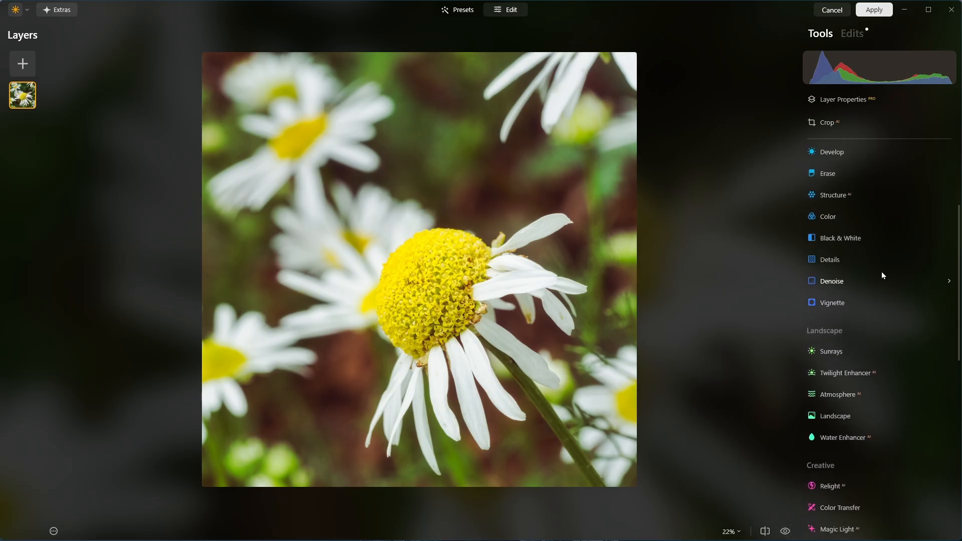
pyautogui.click(863, 305)
pyautogui.click(848, 417)
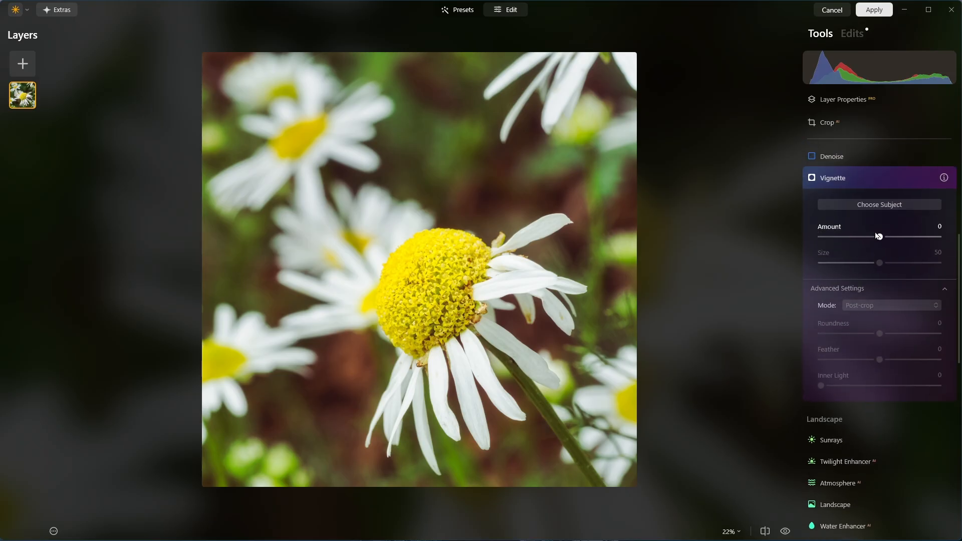
pyautogui.moveTo(880, 238); pyautogui.dragTo(853, 243)
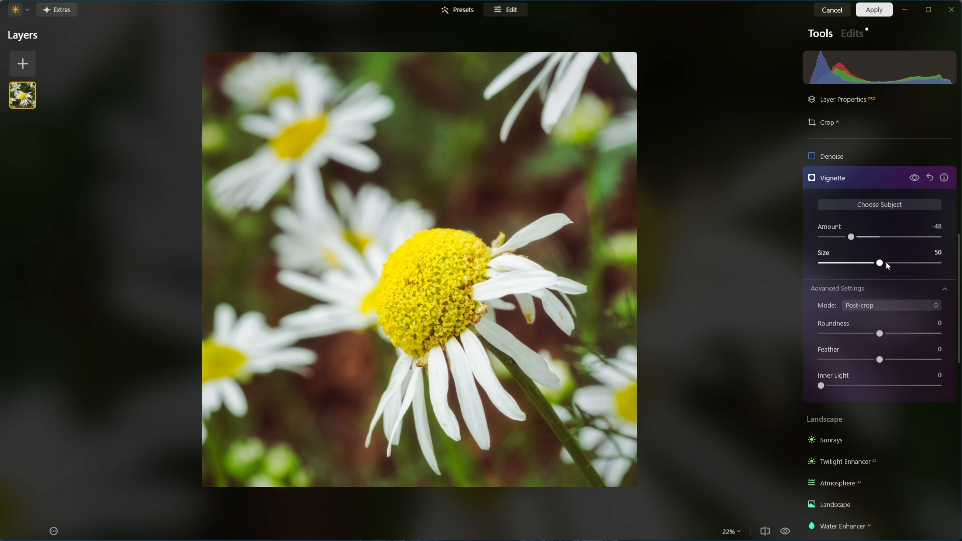
pyautogui.moveTo(880, 360); pyautogui.dragTo(912, 364)
pyautogui.moveTo(879, 263); pyautogui.dragTo(858, 262)
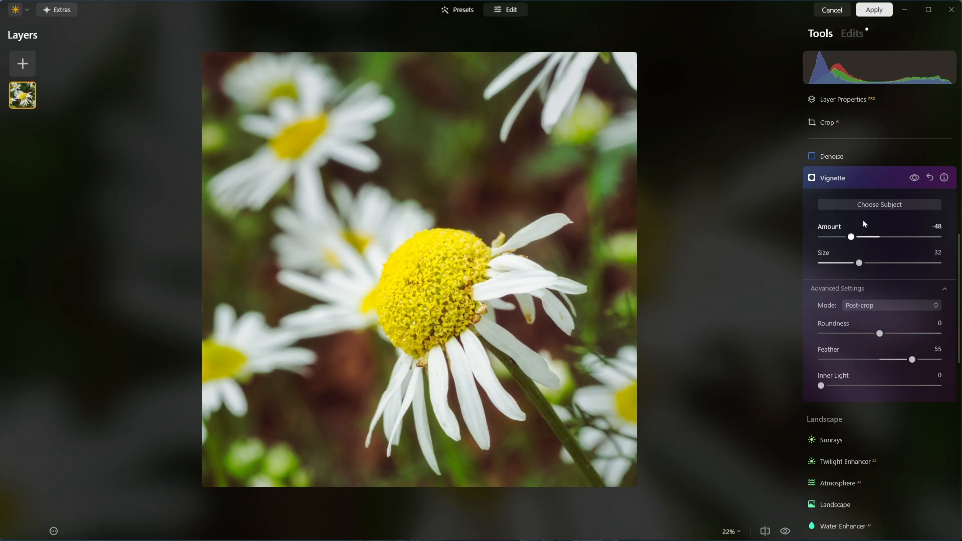
# Choose the vignette's subject, and set the vignette's Amount to -66 and Feather to 62.
pyautogui.click(874, 205)
pyautogui.moveTo(853, 240); pyautogui.dragTo(843, 239)
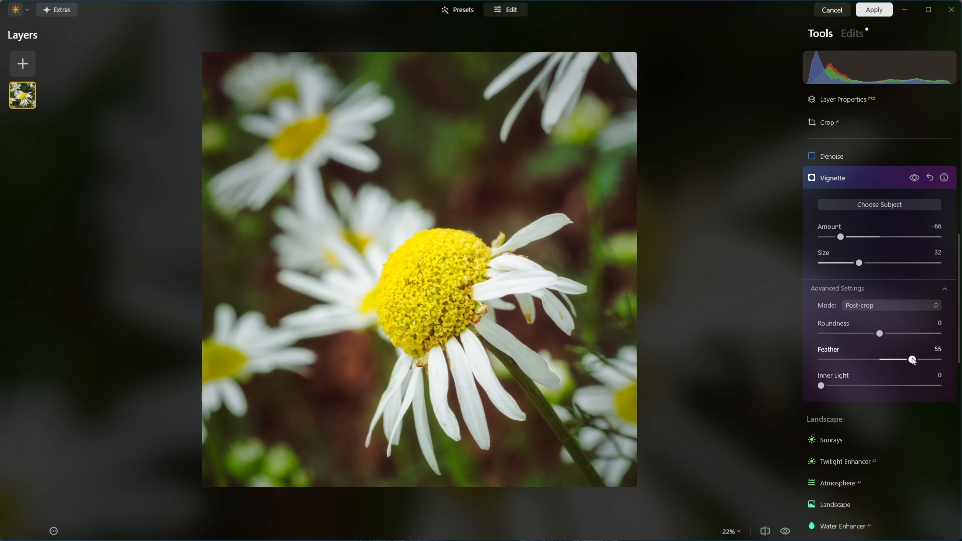
pyautogui.moveTo(913, 360); pyautogui.dragTo(917, 361)
# Compare the photo with and without the stronger vignette, leaving the vignette switched on.
pyautogui.click(914, 178)
pyautogui.click(914, 178)
pyautogui.click(914, 179)
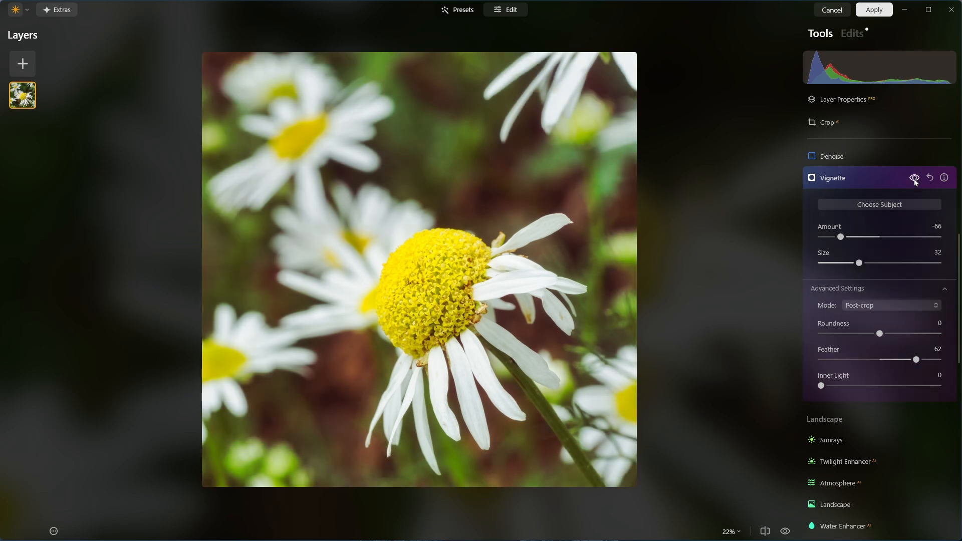
pyautogui.click(914, 178)
# Reduce the vignette's Amount to -50, compare the photo with and without it, and settle on an Amount of -41.
pyautogui.moveTo(840, 236); pyautogui.dragTo(850, 237)
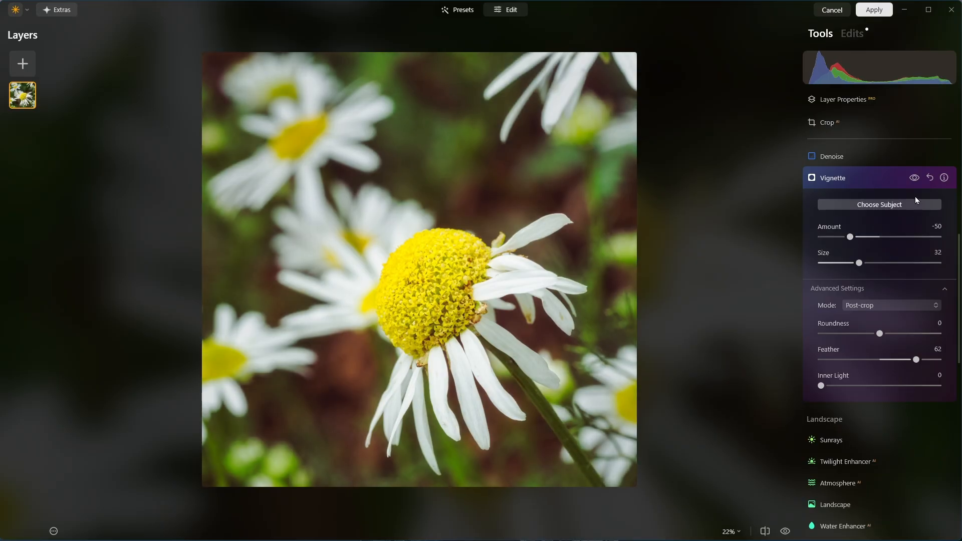
pyautogui.click(916, 178)
pyautogui.click(916, 178)
pyautogui.click(917, 179)
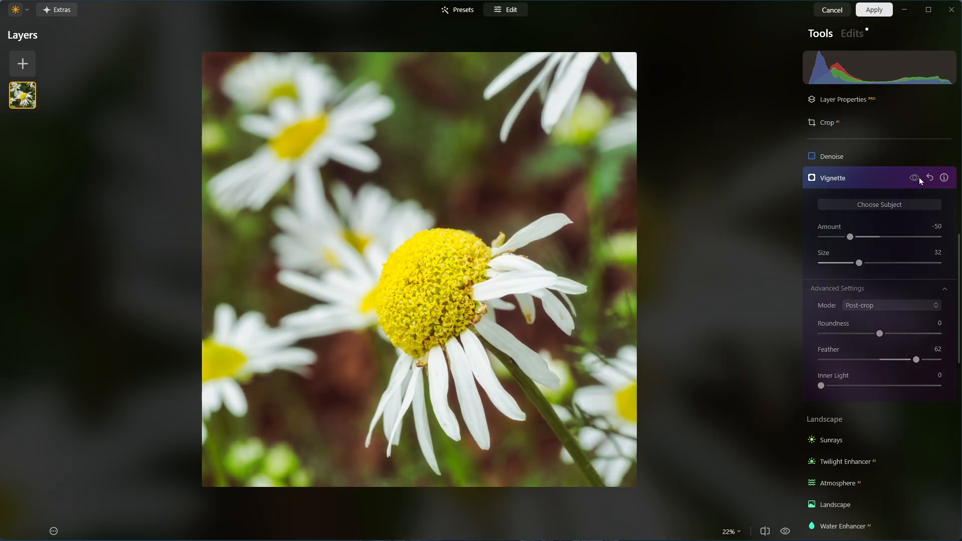
pyautogui.click(917, 178)
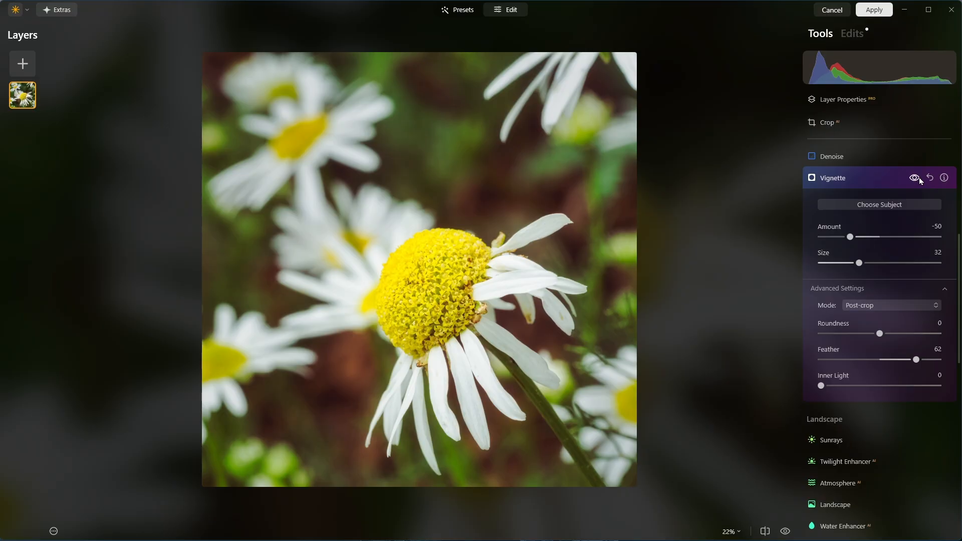
pyautogui.click(918, 178)
pyautogui.click(918, 179)
pyautogui.moveTo(850, 237); pyautogui.dragTo(855, 237)
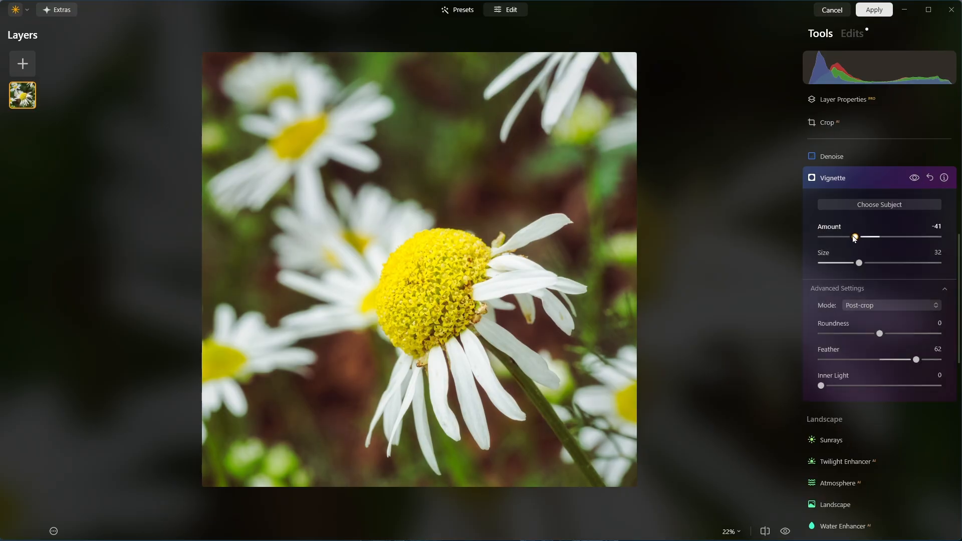
# Compare the photo with and without the softened vignette, leave it switched on and close the Vignette tool.
pyautogui.click(908, 179)
pyautogui.click(907, 179)
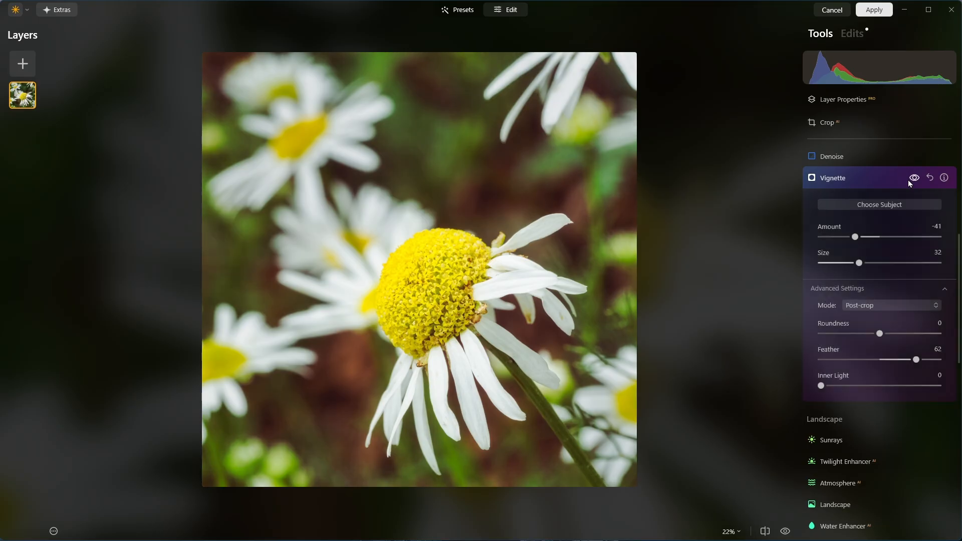
pyautogui.click(907, 179)
pyautogui.click(908, 179)
pyautogui.click(908, 179)
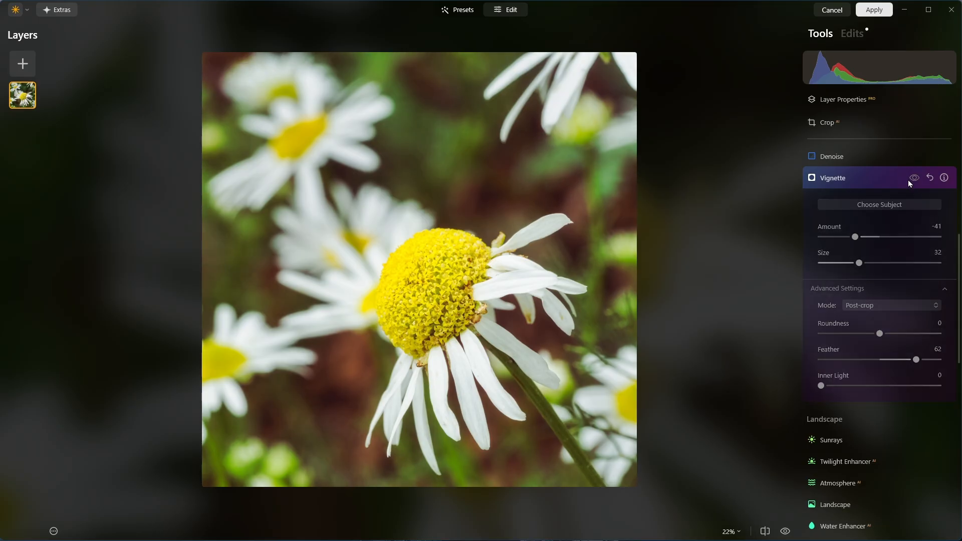
pyautogui.click(907, 179)
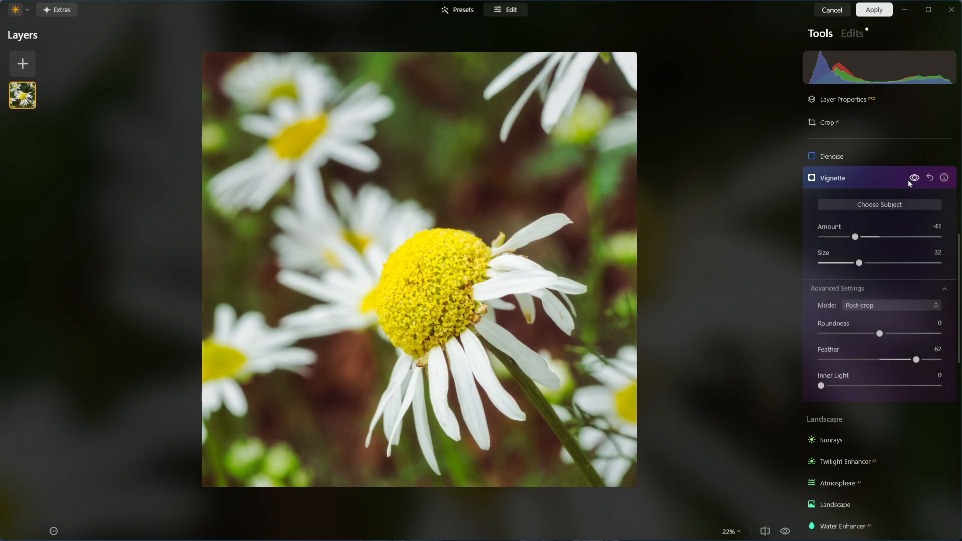
pyautogui.click(870, 178)
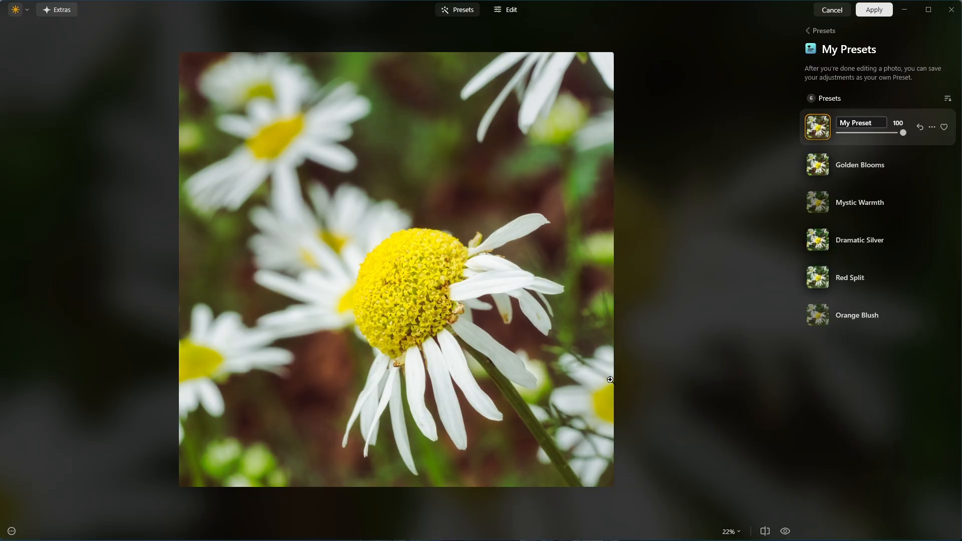
# Name the new preset Warm Cool Daisy and apply the edits to return to Lightroom Classic.
pyautogui.press('BackSpace')
pyautogui.press('BackSpace')
pyautogui.press('BackSpace')
pyautogui.press('BackSpace')
pyautogui.press('BackSpace')
pyautogui.press('BackSpace')
pyautogui.press('BackSpace')
pyautogui.press('BackSpace')
pyautogui.press('BackSpace')
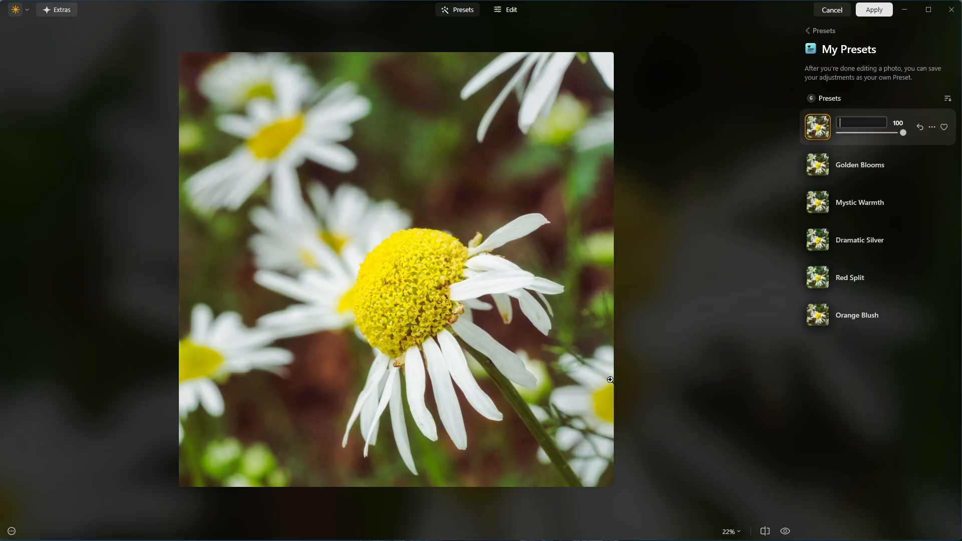
pyautogui.write('Wart')
pyautogui.write('m ')
pyautogui.write('Cool')
pyautogui.write(' Daisy')
pyautogui.press('Return')
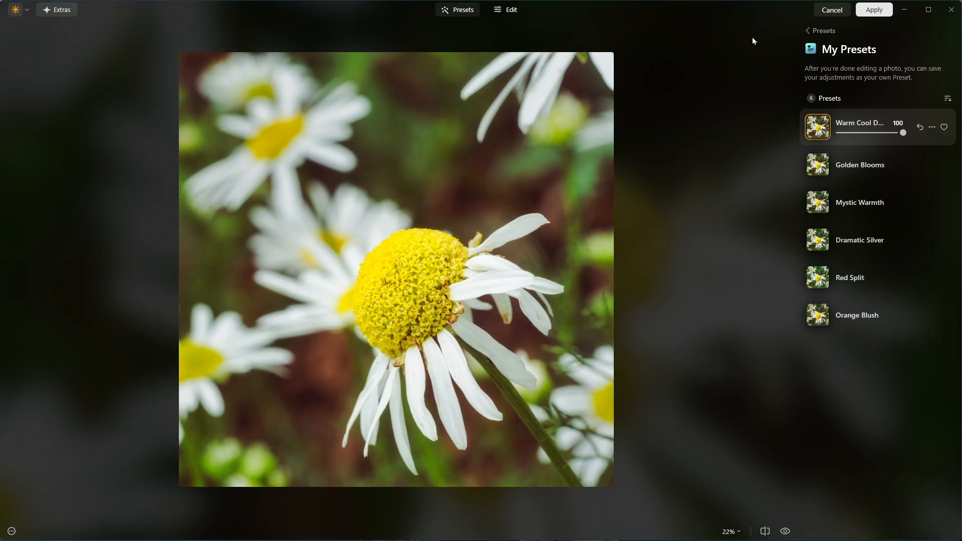
pyautogui.click(864, 10)
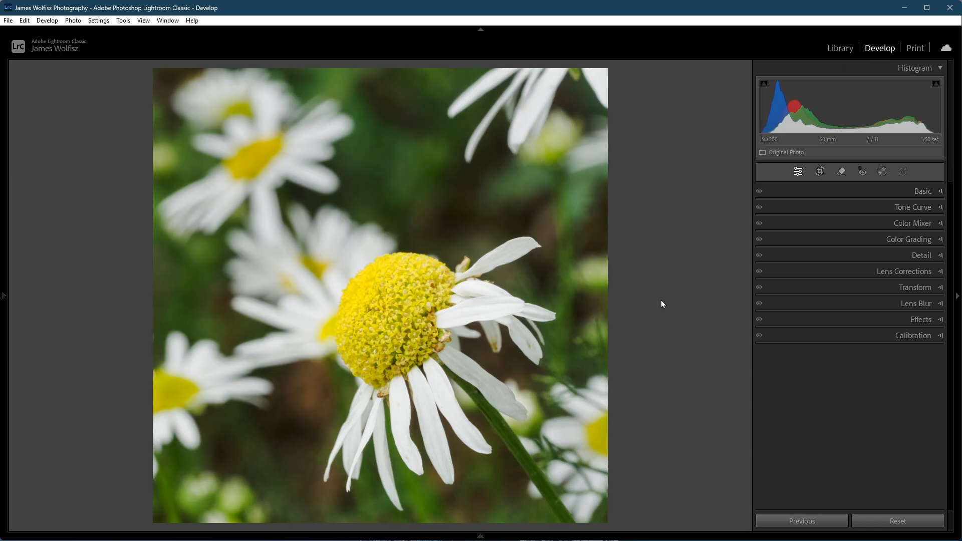
# Select both versions of the daisy photo in the Library grid and compare them side by side in Survey view.
pyautogui.press('g')
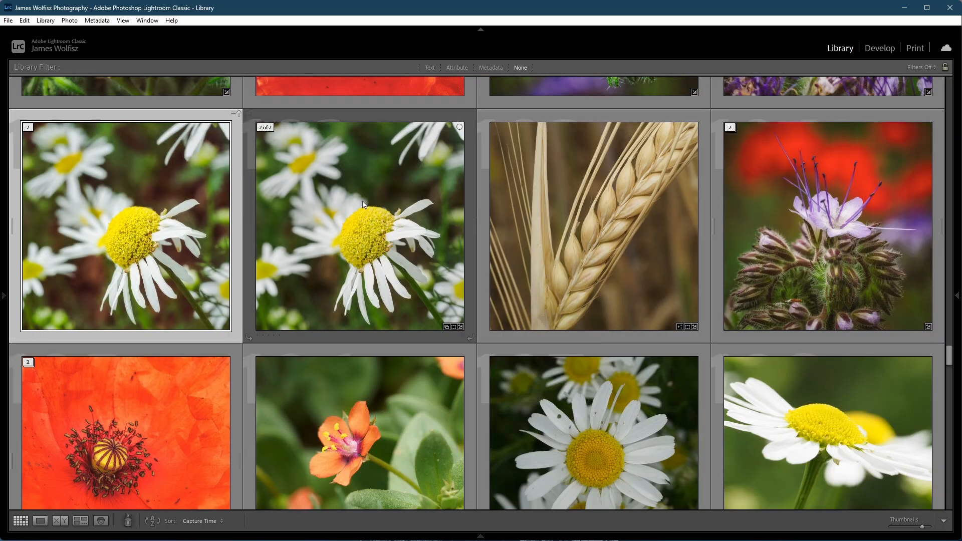
pyautogui.keyDown('ctrl'); pyautogui.click(342, 216); pyautogui.keyUp('ctrl')
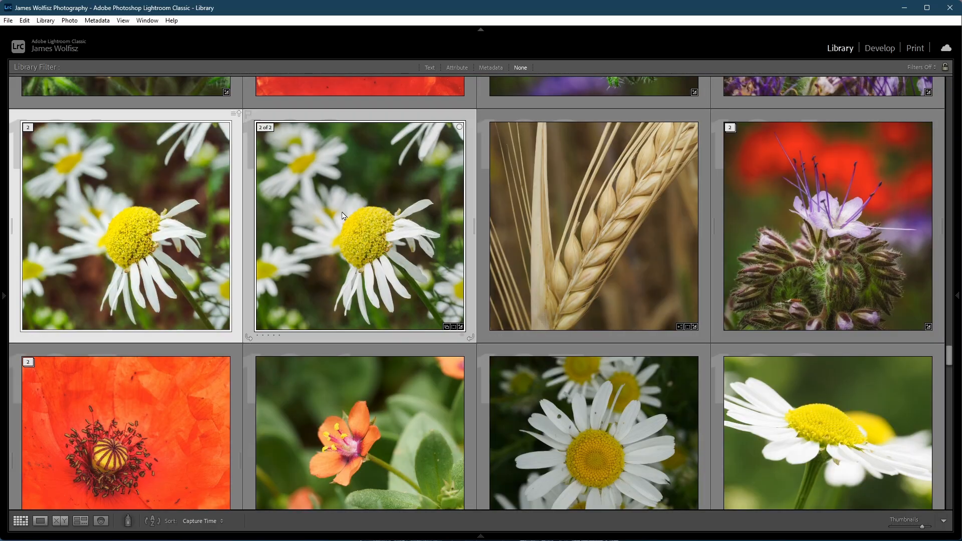
pyautogui.press('n')
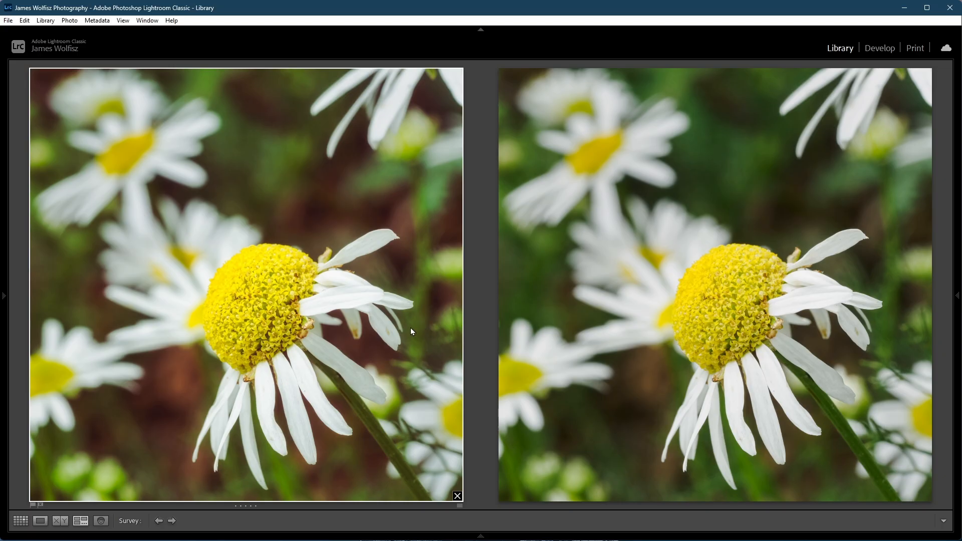
# Return to the Library grid, select only the Luminar-edited daisy photo and show it in Loupe view.
pyautogui.press('g')
pyautogui.click(186, 340)
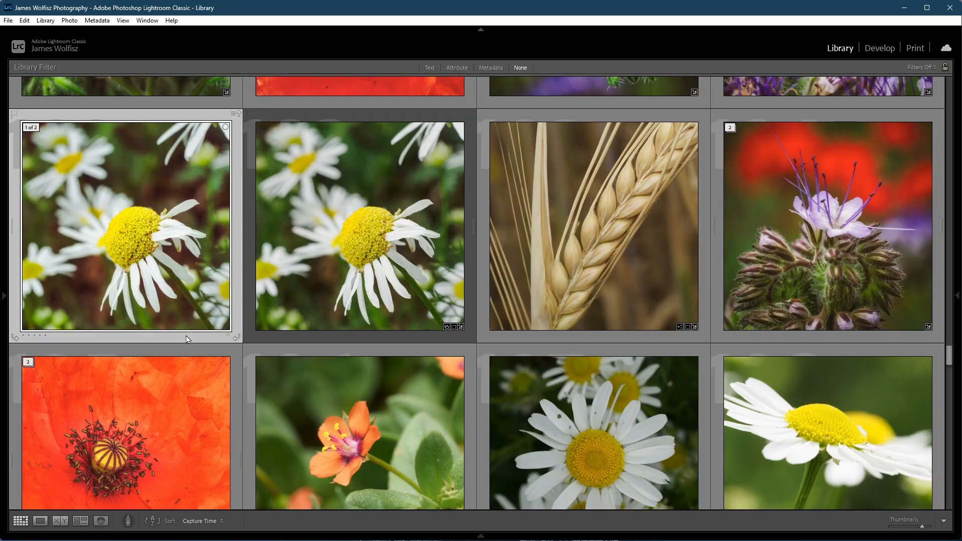
pyautogui.press('e')
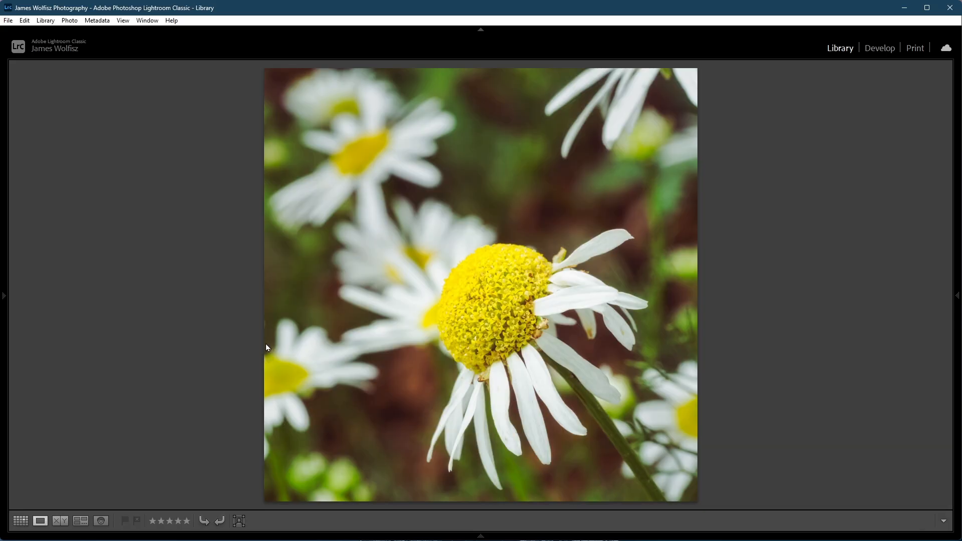